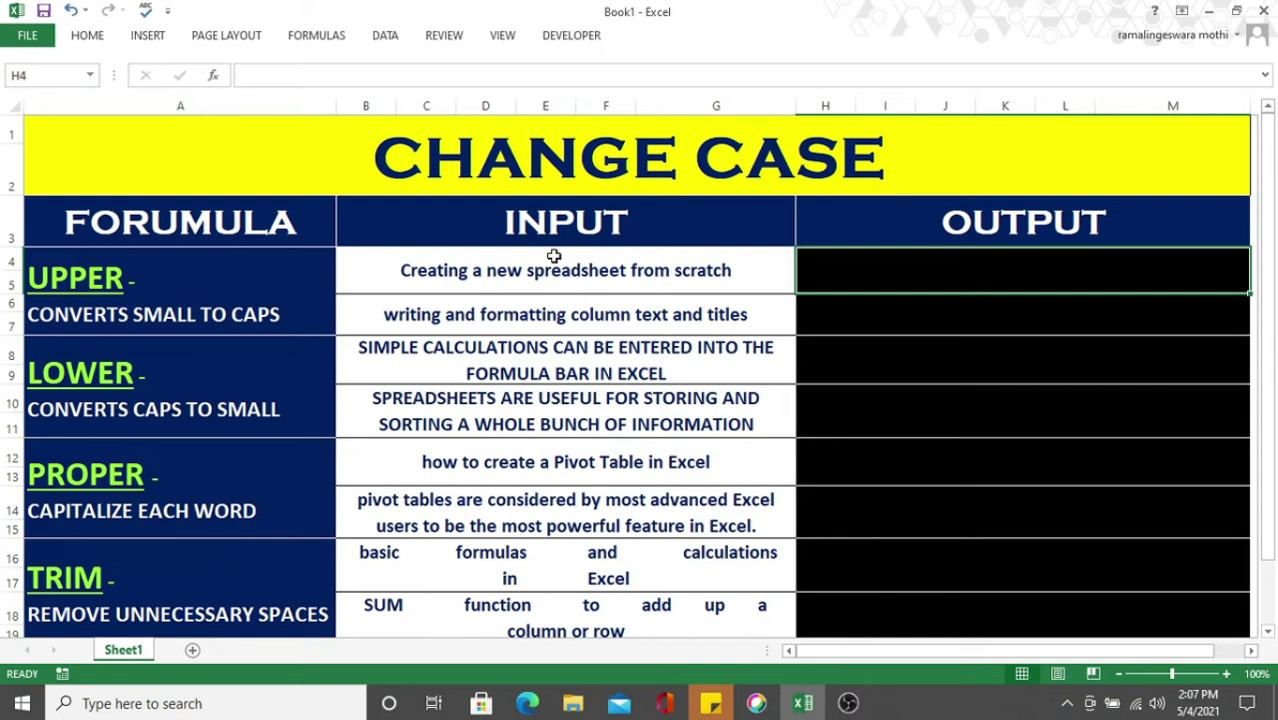
Step: Enter an UPPER formula in output cell H4 that converts the text in B4 to capitals
left_click(862, 270)
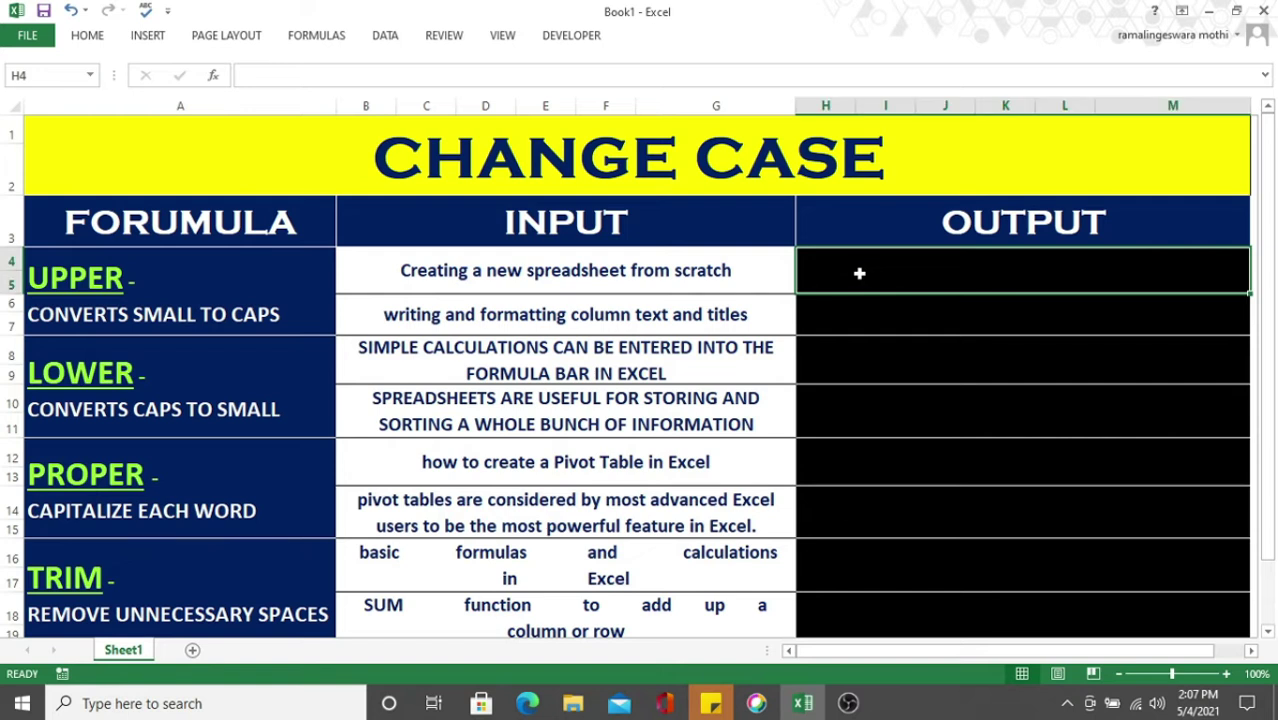
type("=")
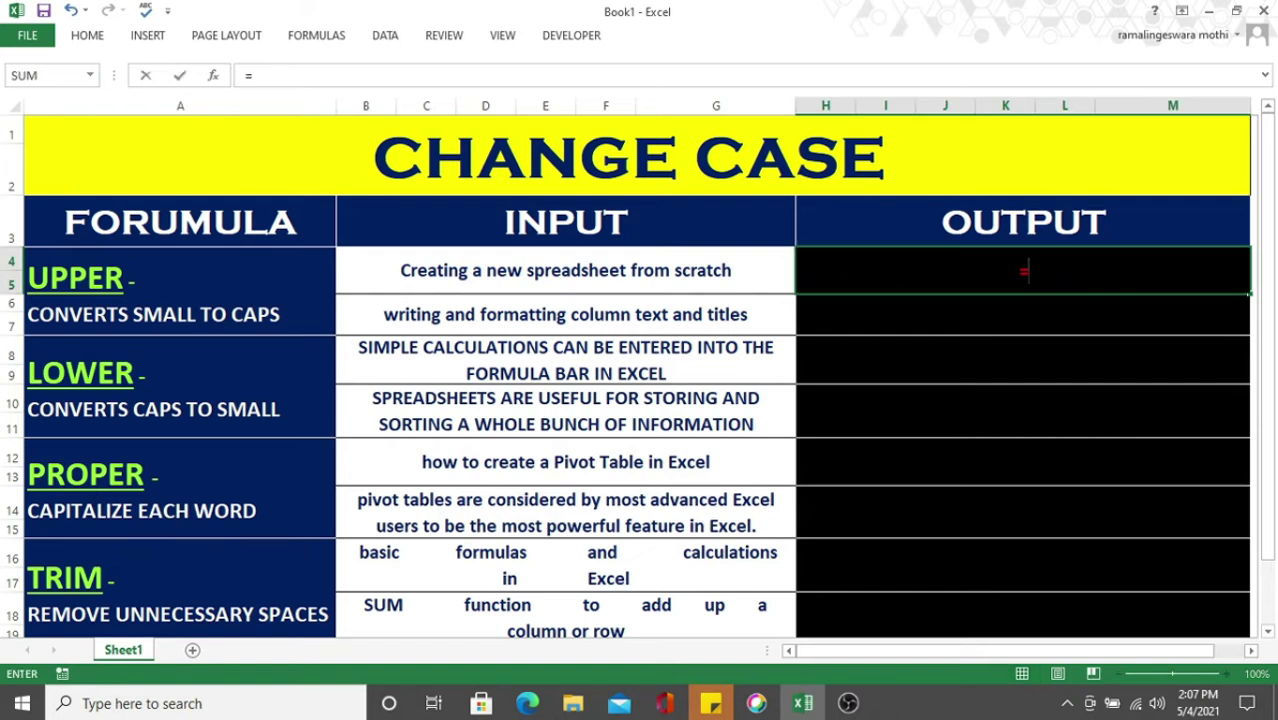
type("U")
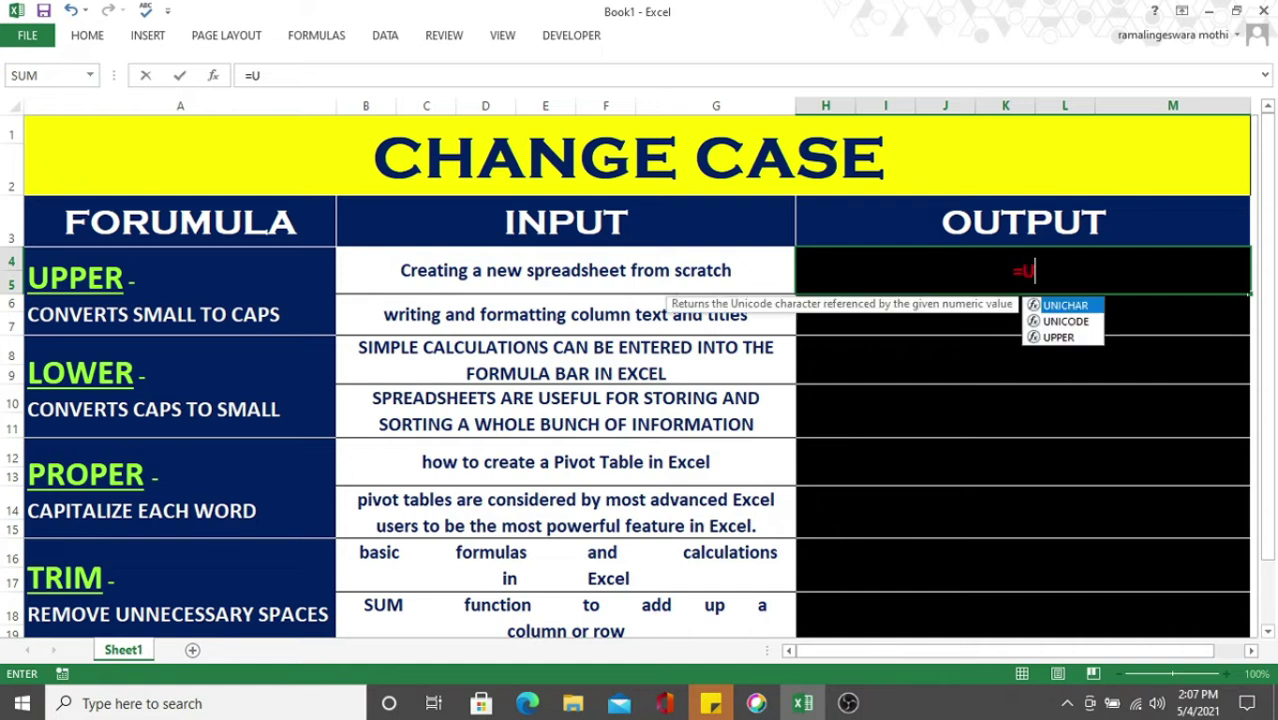
type("PPER")
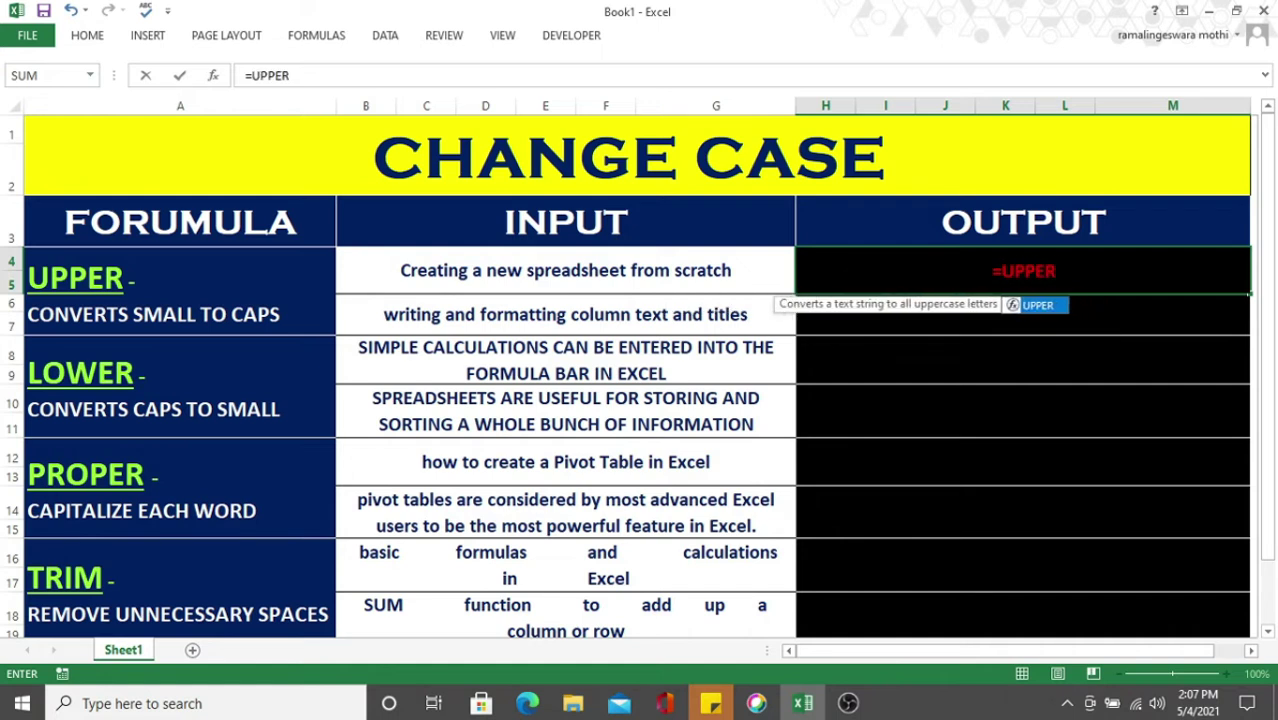
type("(")
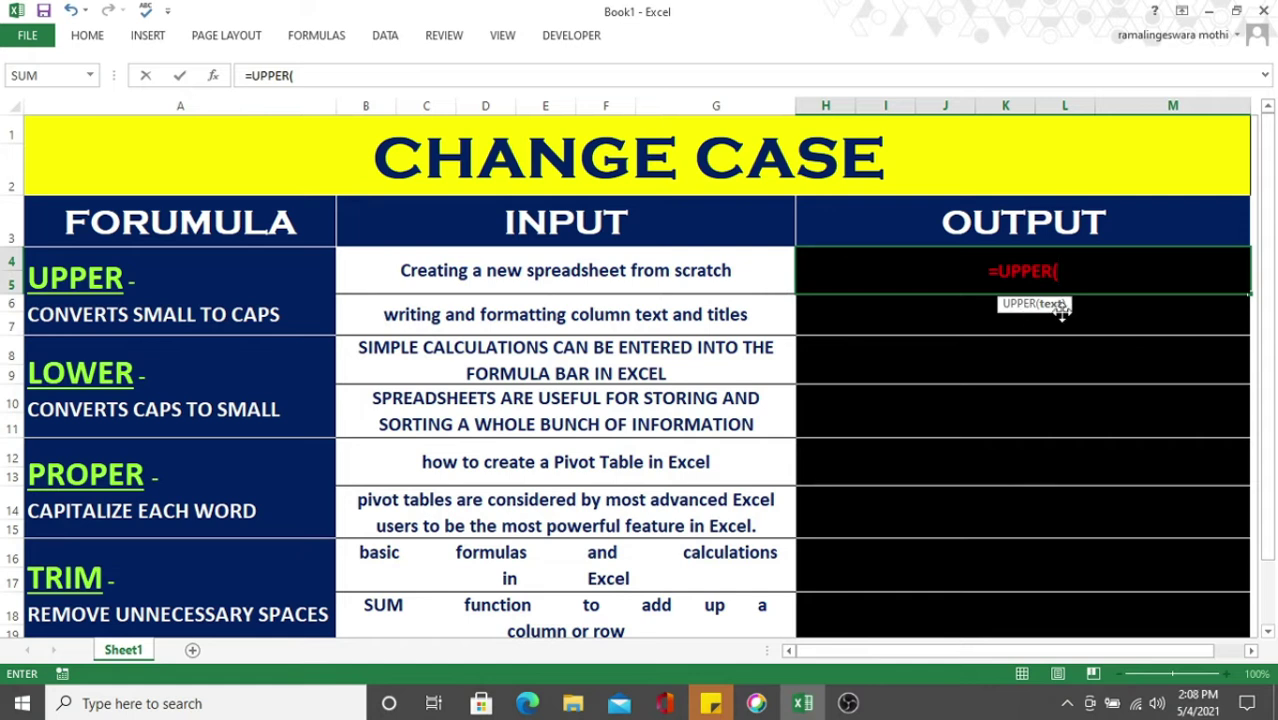
left_click(518, 271)
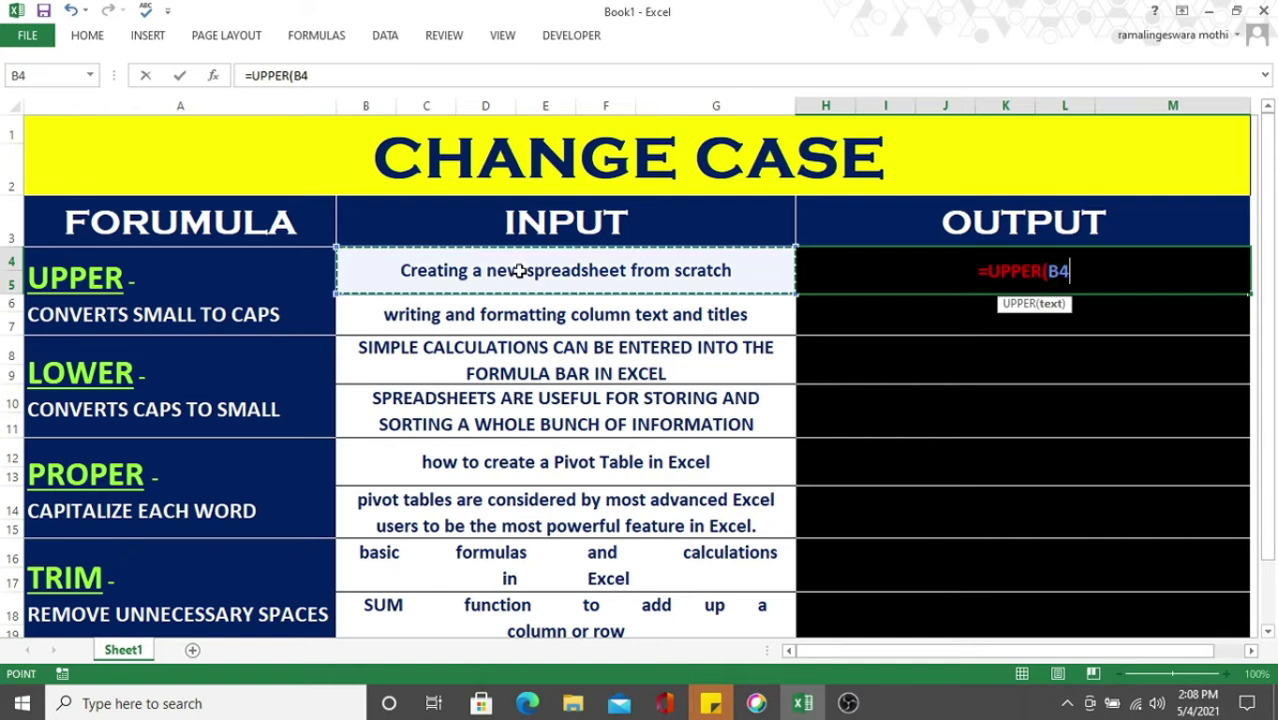
key("Return")
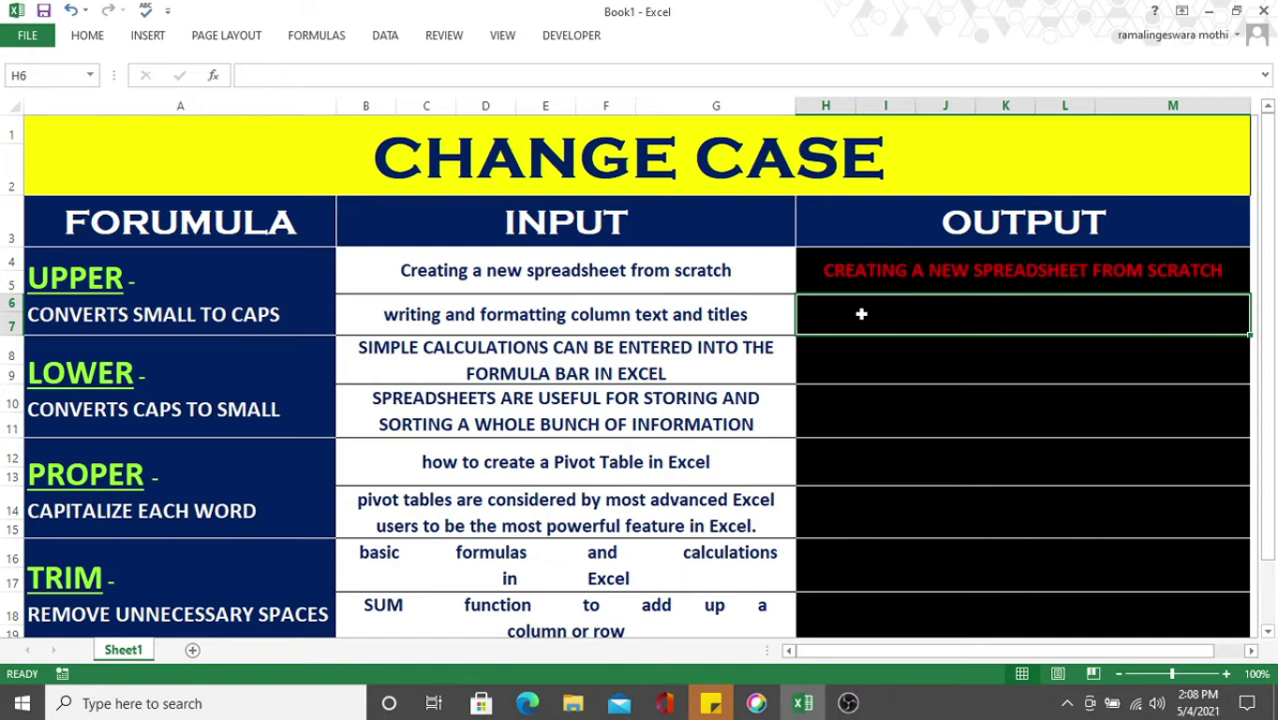
Step: Enter =UPPER(B6) in output cell H6 to convert the second input sentence to capitals
type("=")
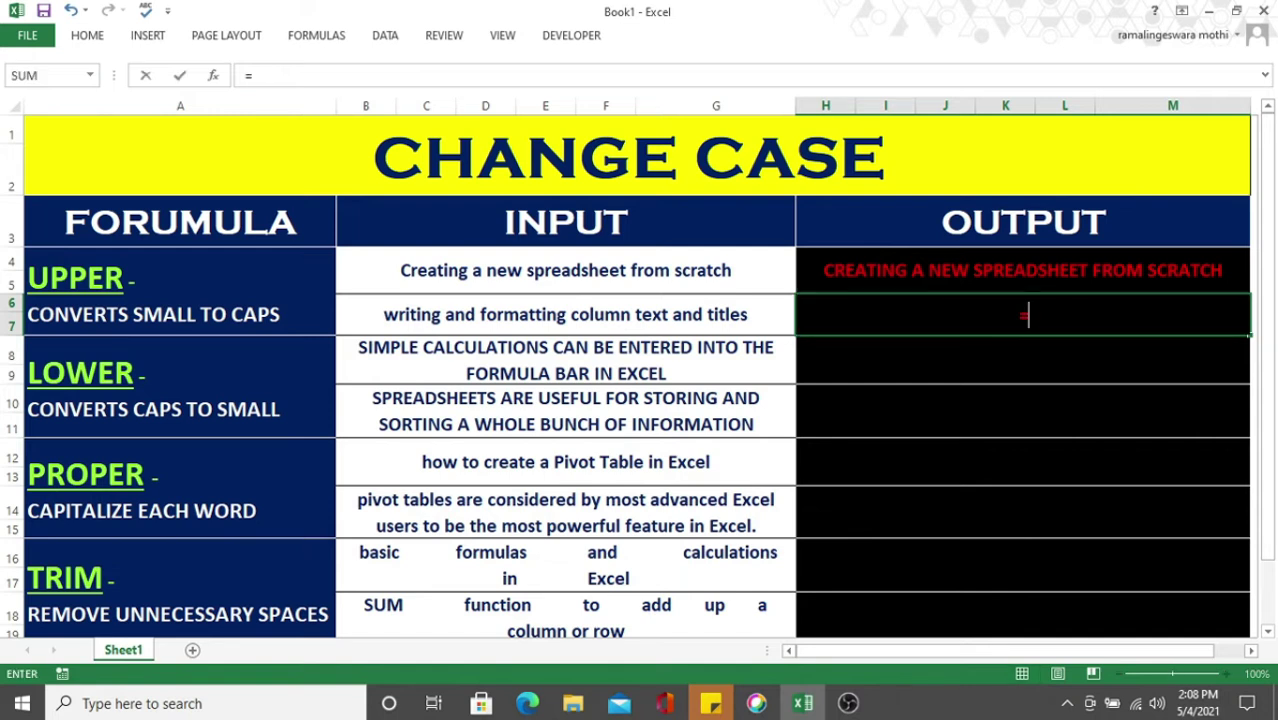
type("UPPE")
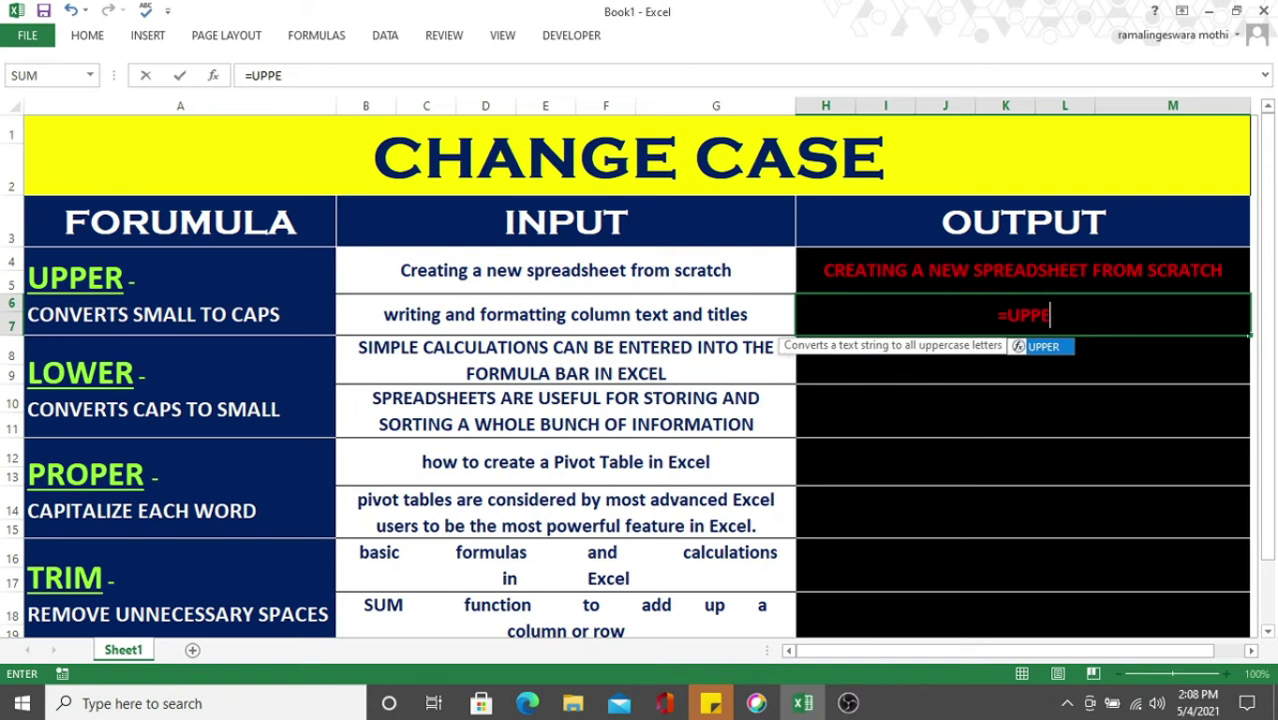
type("R(")
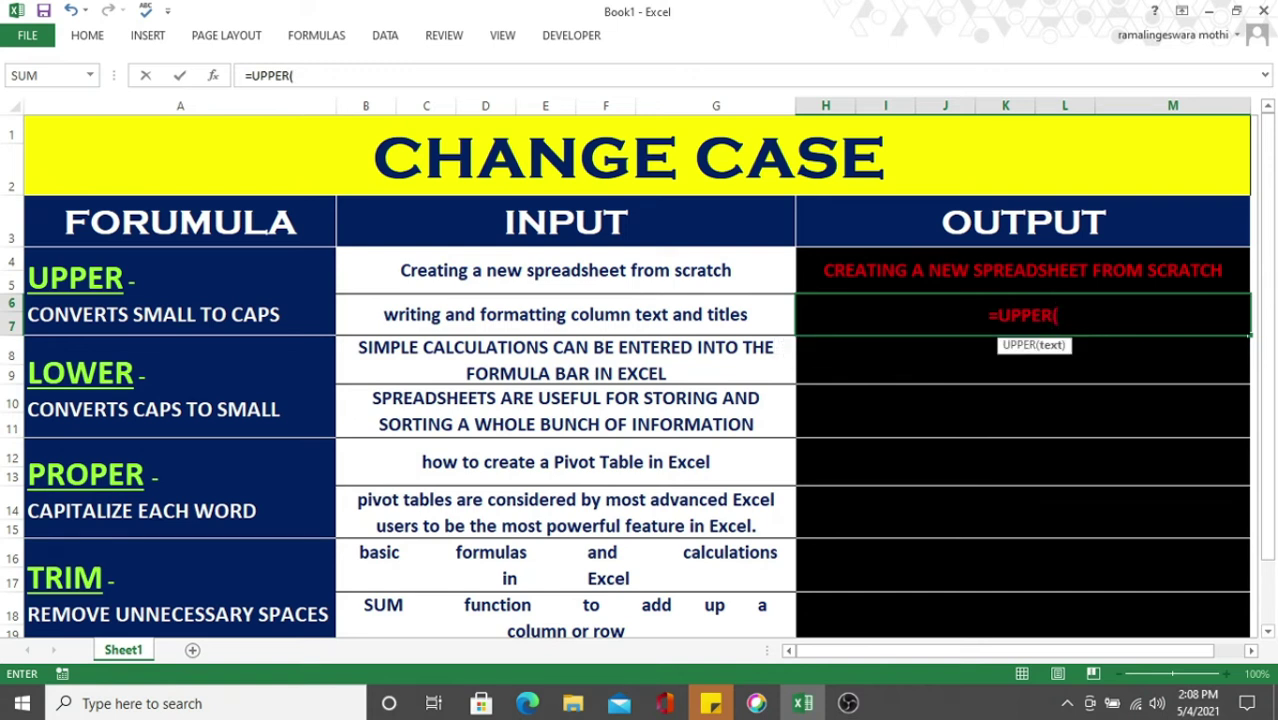
left_click(651, 314)
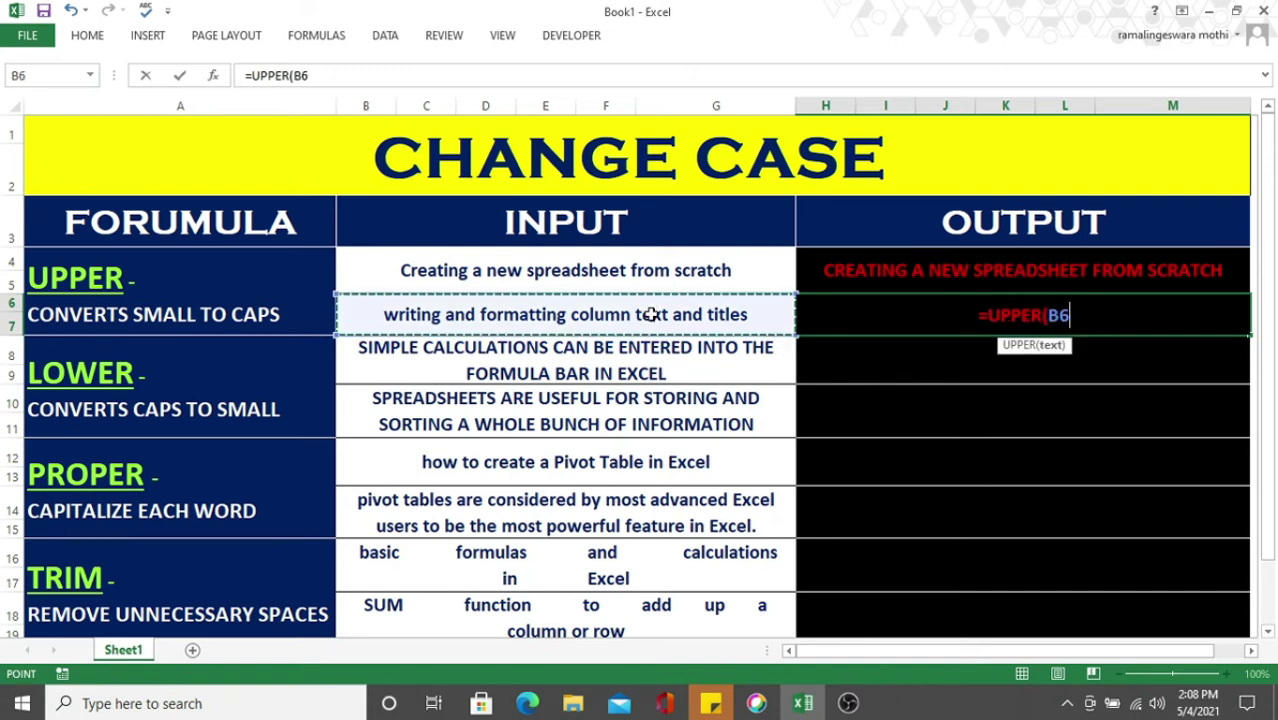
type(")")
key("Return")
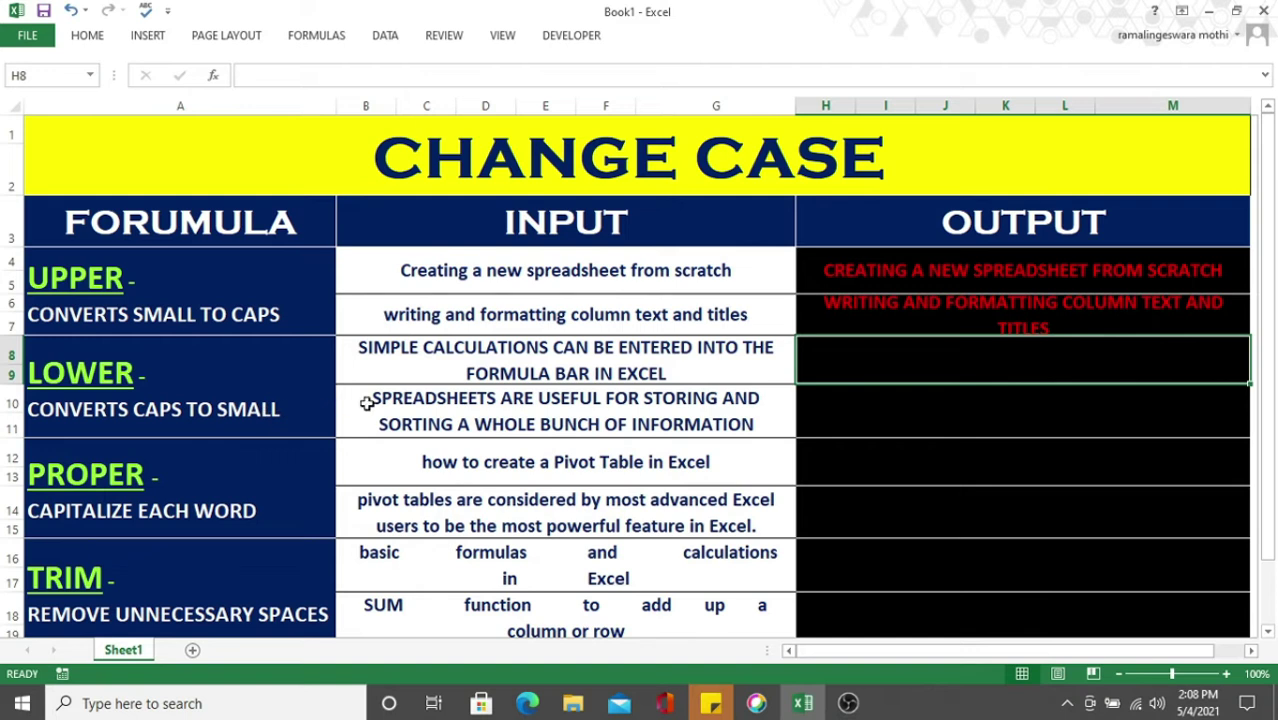
Step: Enter =LOWER(B8) in output cell H8 to convert the capitalized input text to lowercase
double_click(969, 359)
type("=LO")
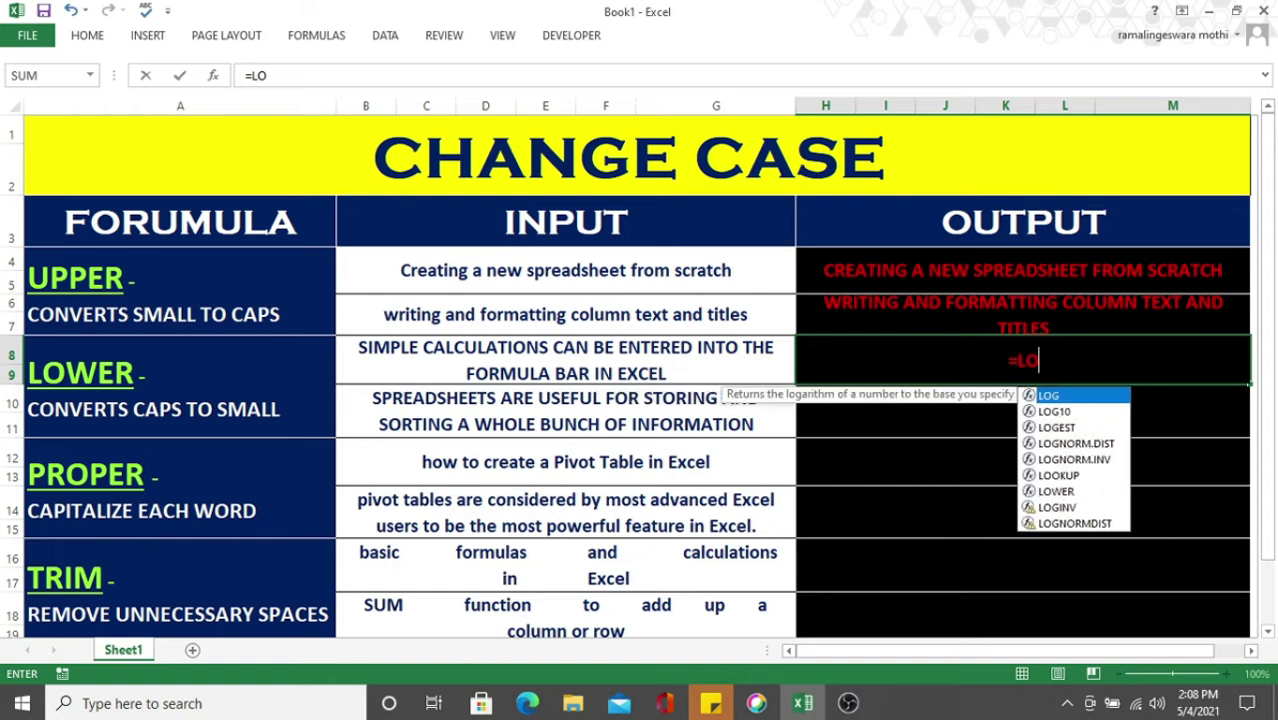
type("WER(")
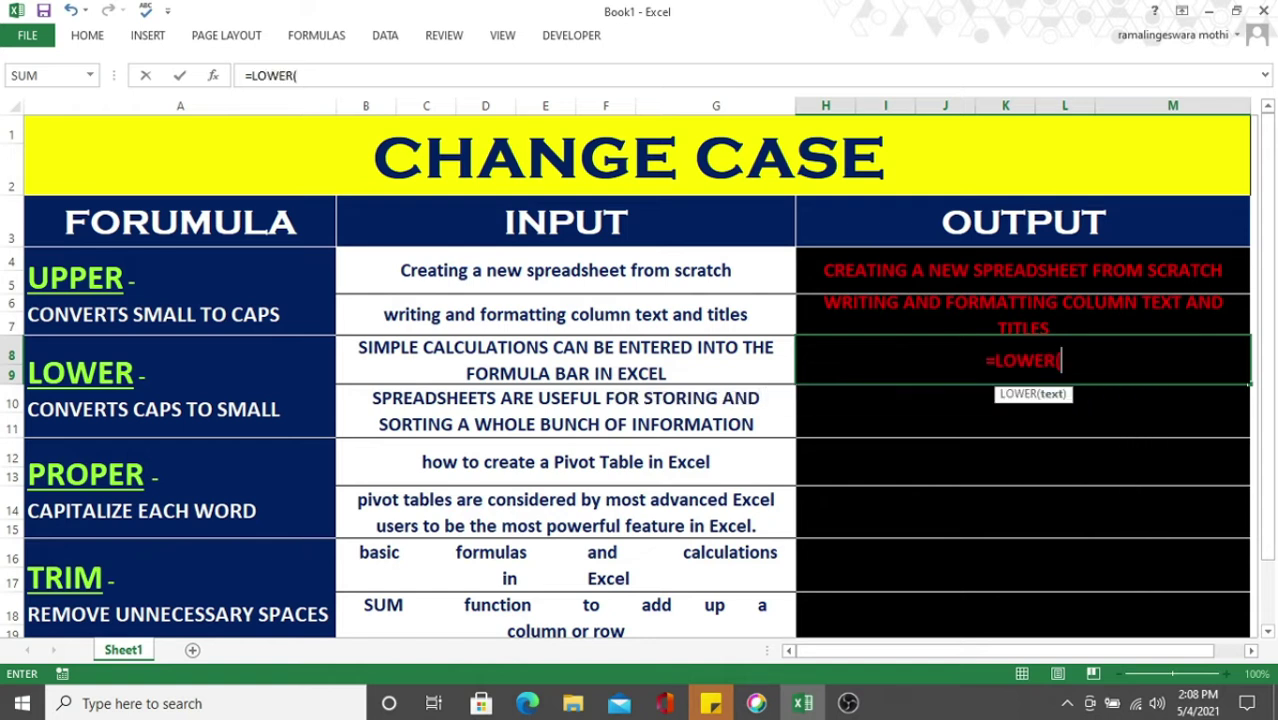
left_click(642, 368)
type(")")
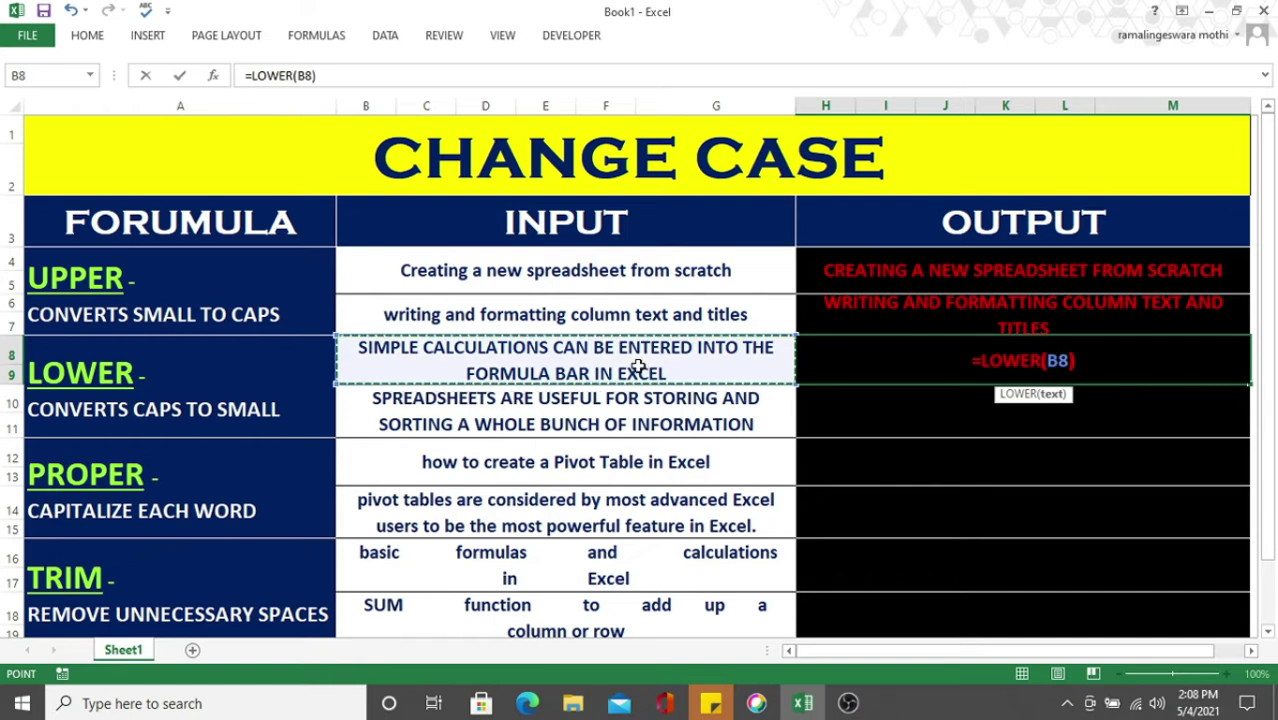
key("Return")
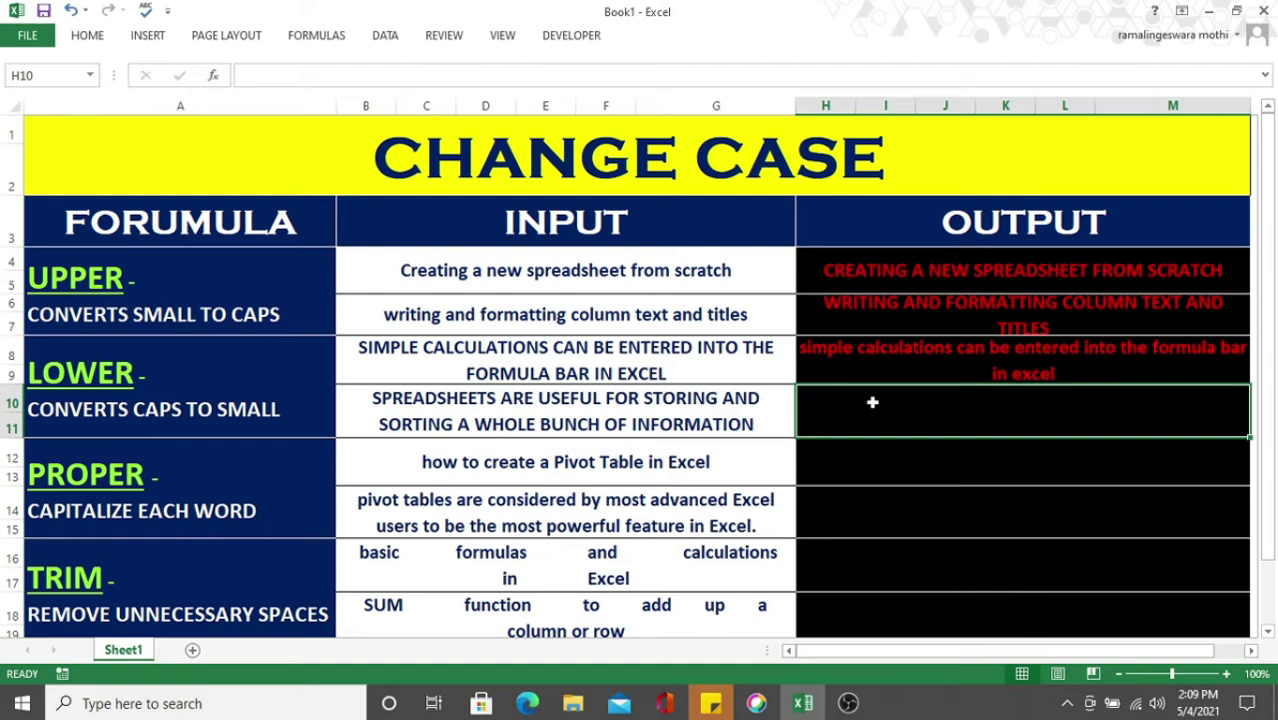
Step: Enter =LOWER(B10) in output cell H10 to convert the second LOWER input to lowercase
type("=")
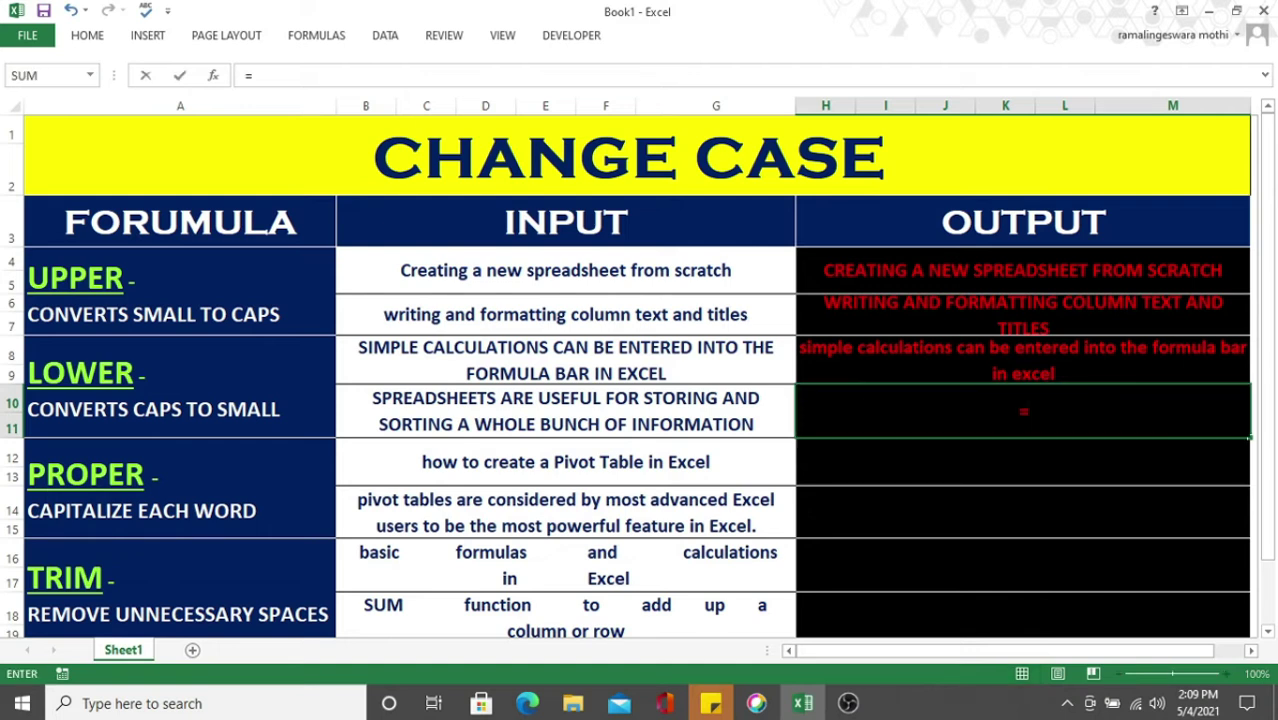
type("LOWER(")
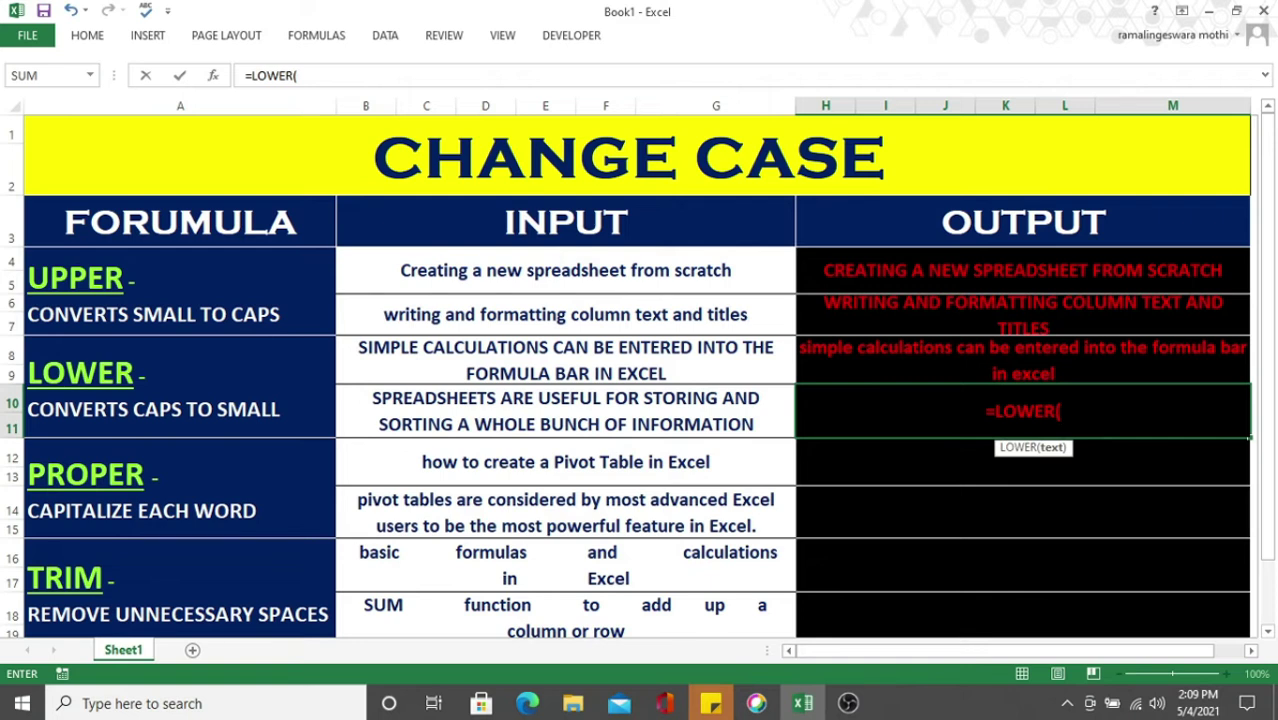
left_click(589, 421)
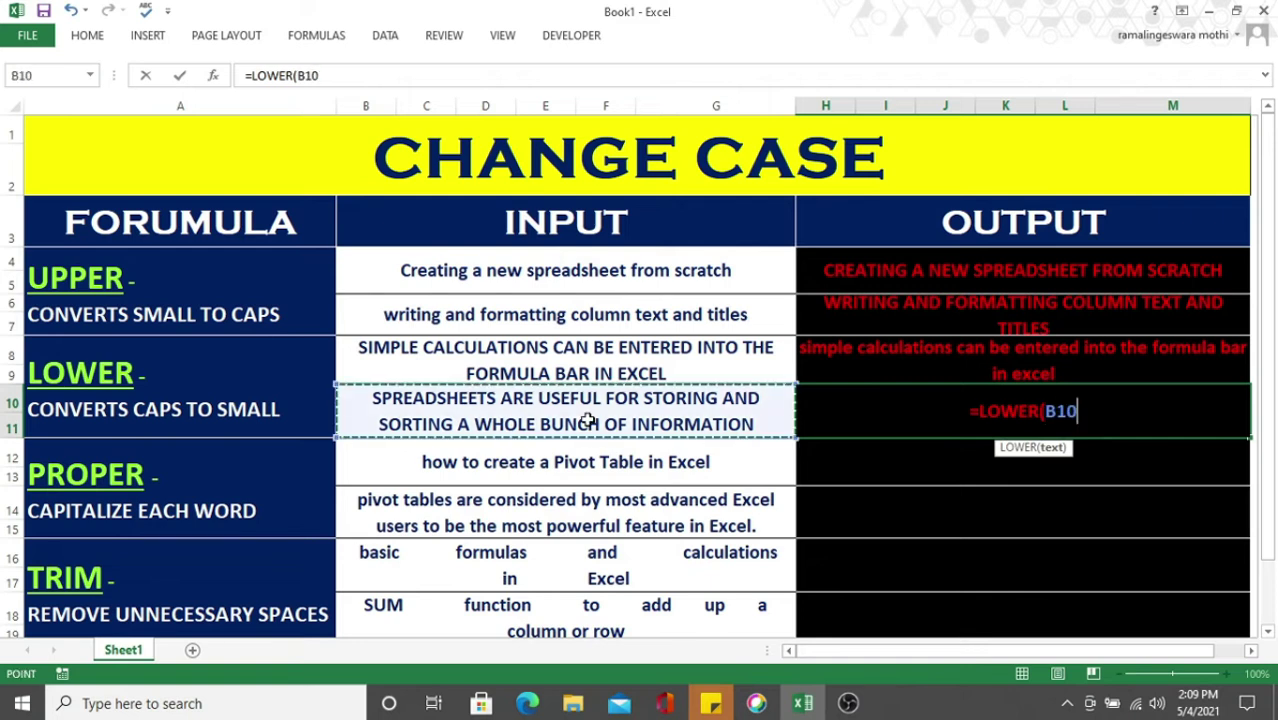
type(")")
key("Return")
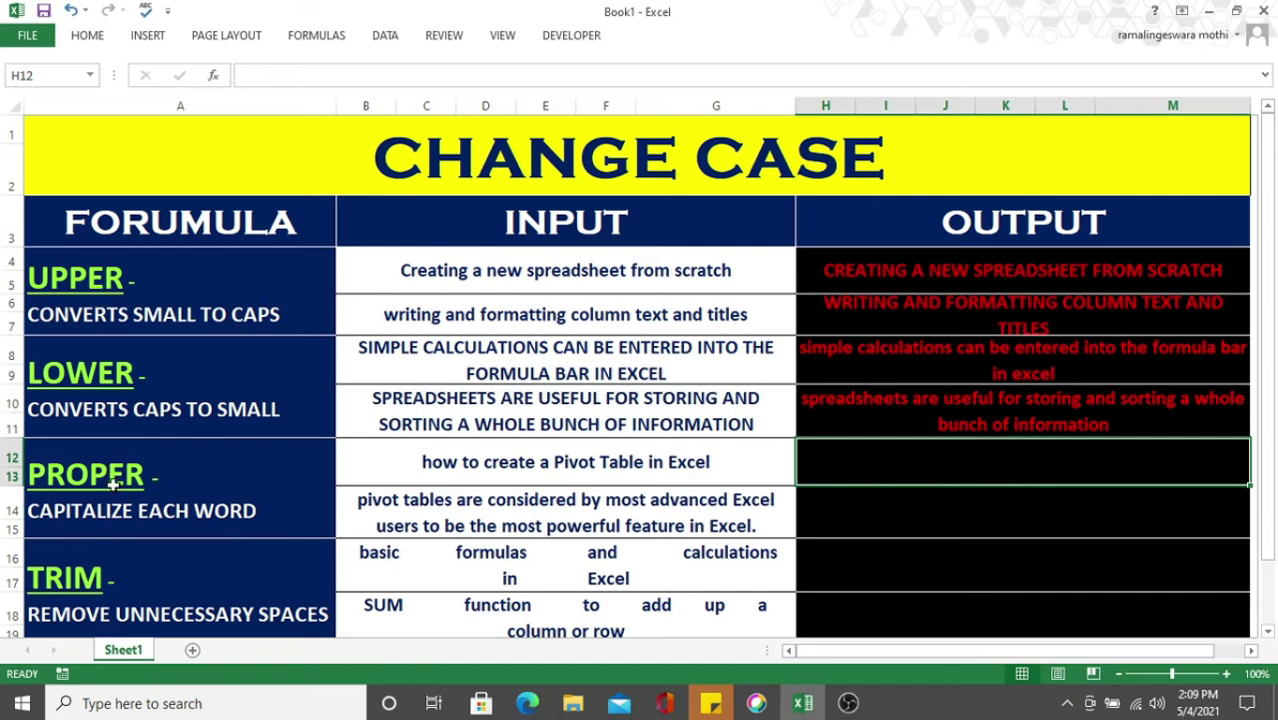
Step: Enter =PROPER(B12) in output cell H12 to capitalize each word of the input text
double_click(936, 461)
type("=")
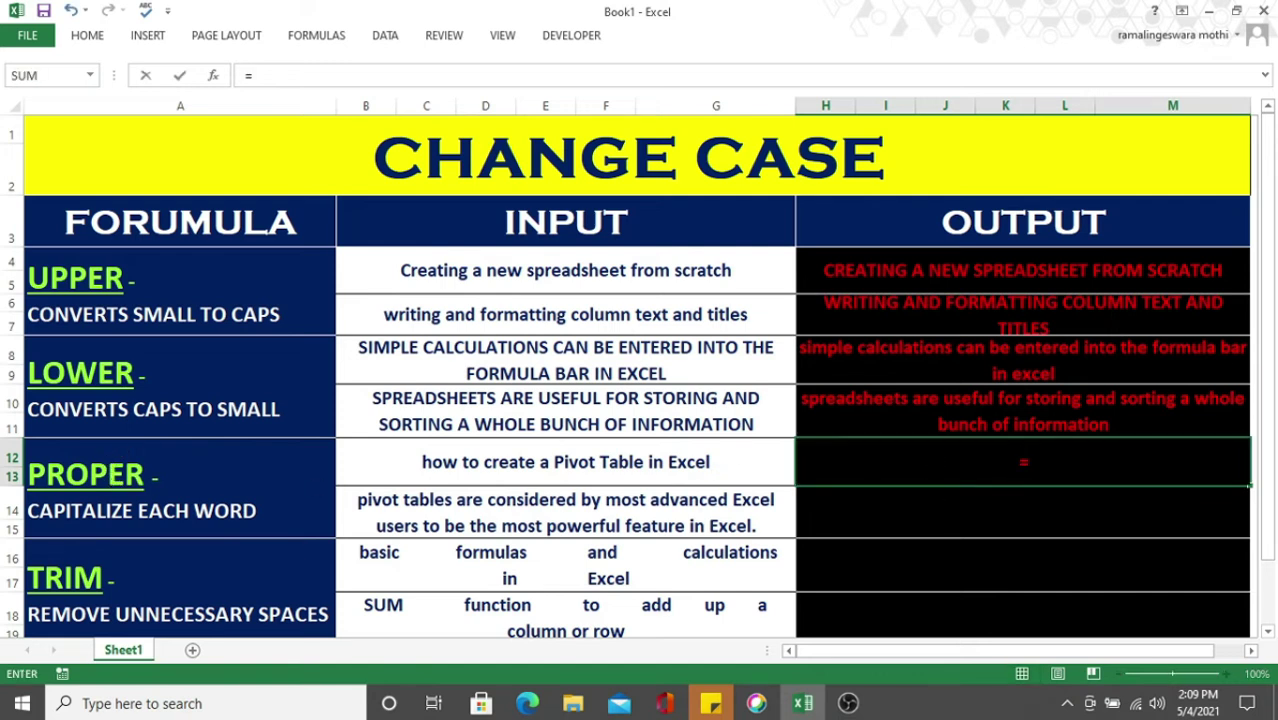
type("PROPER")
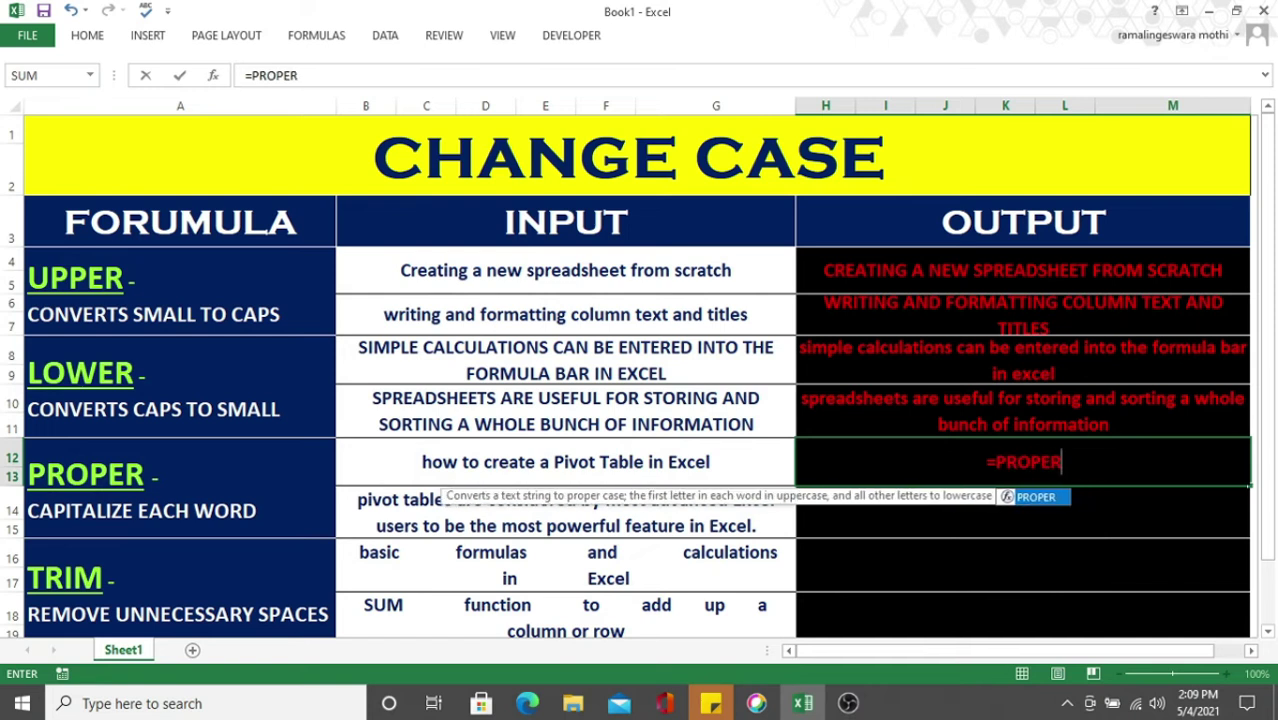
type("(")
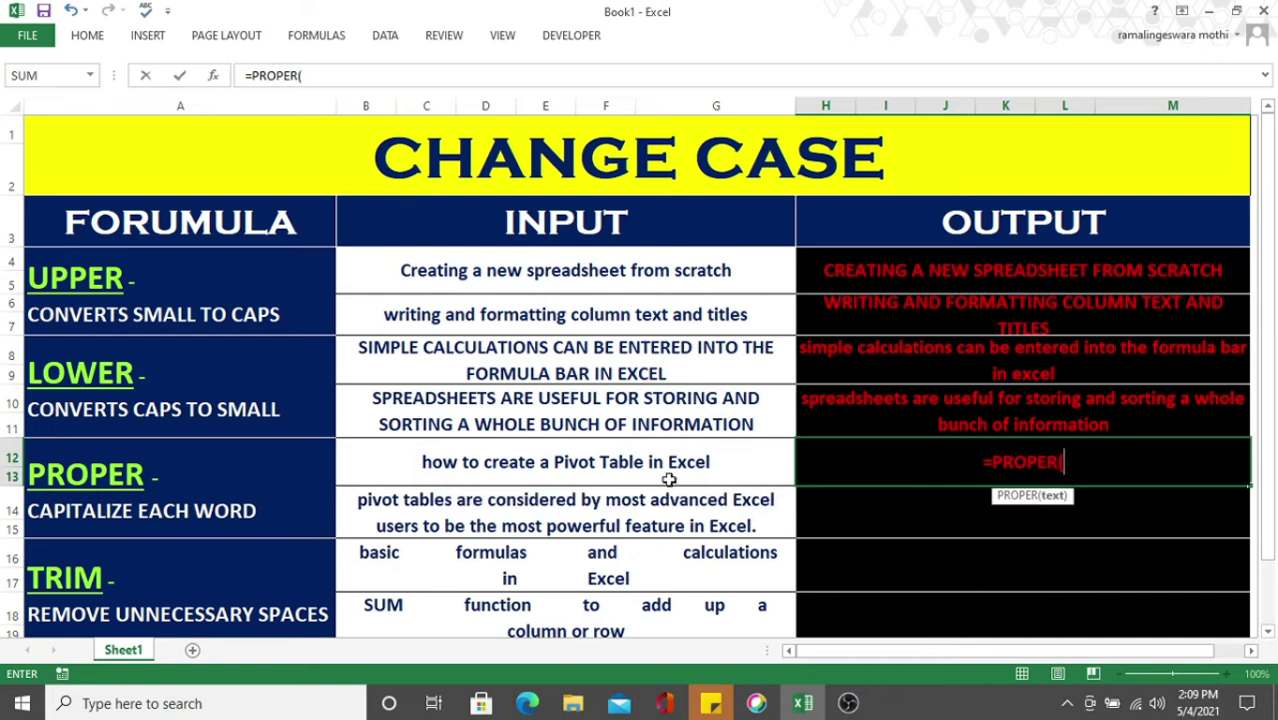
left_click(625, 466)
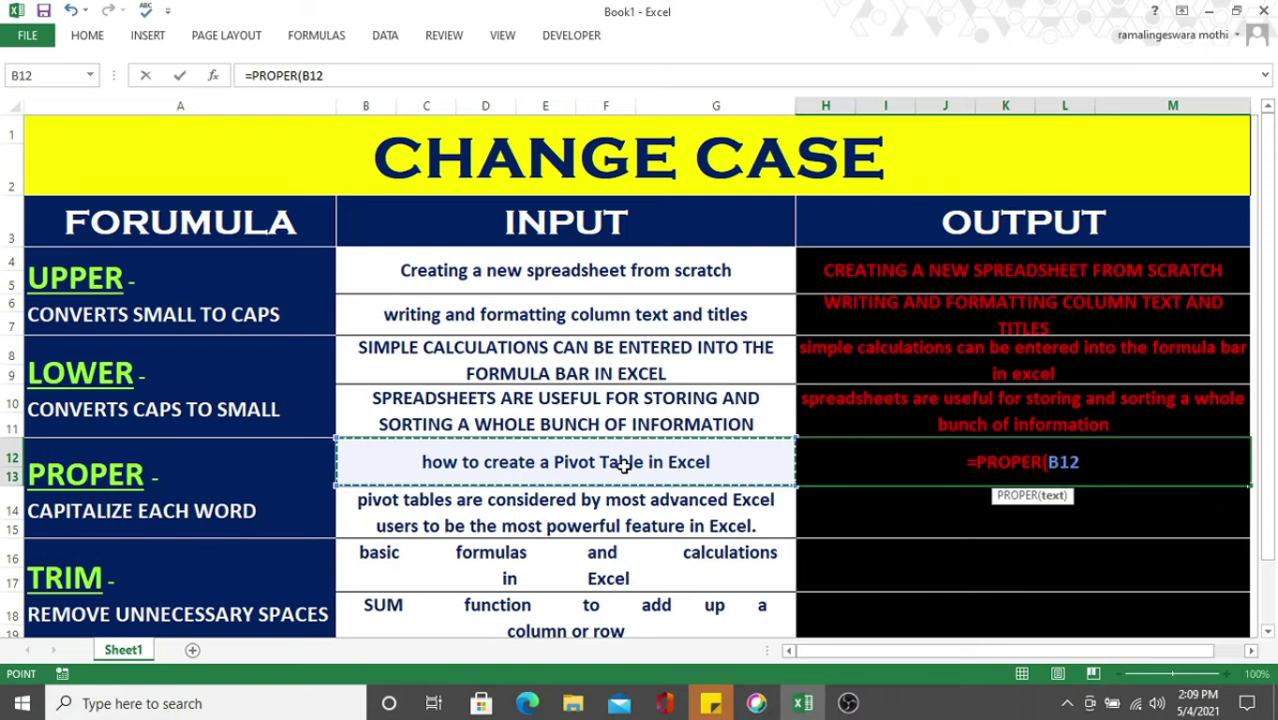
type(")")
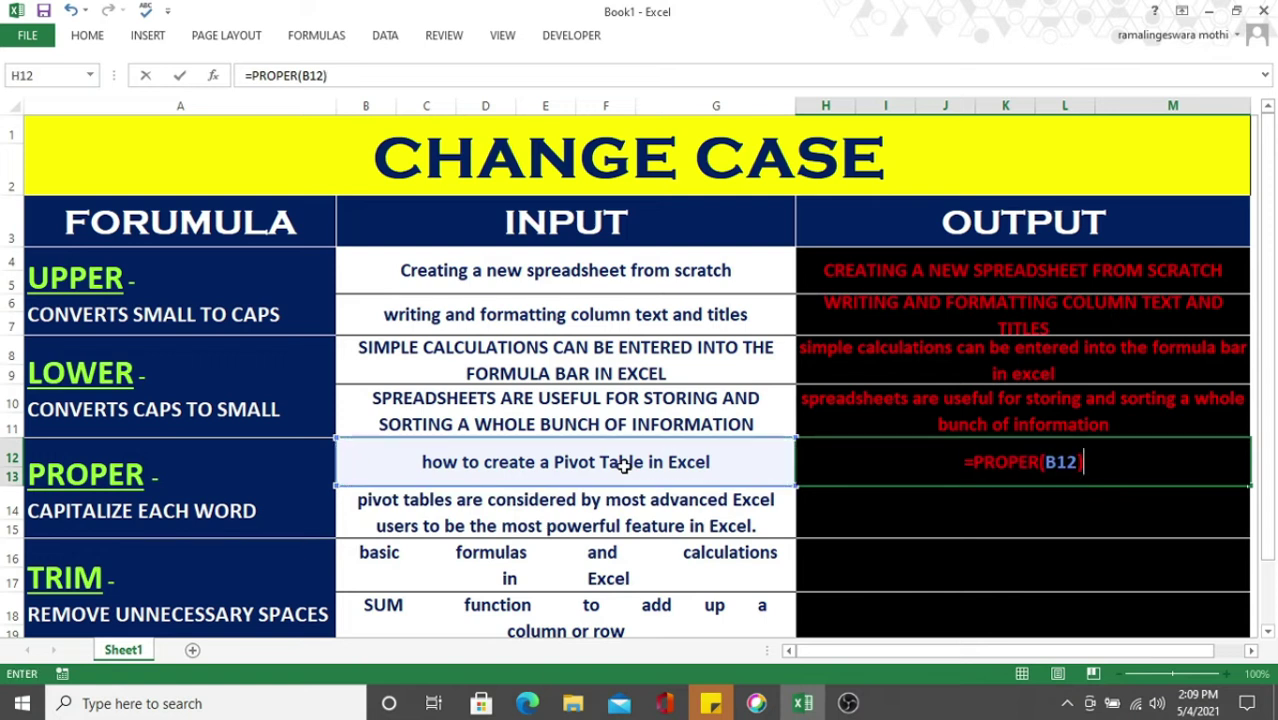
key("Return")
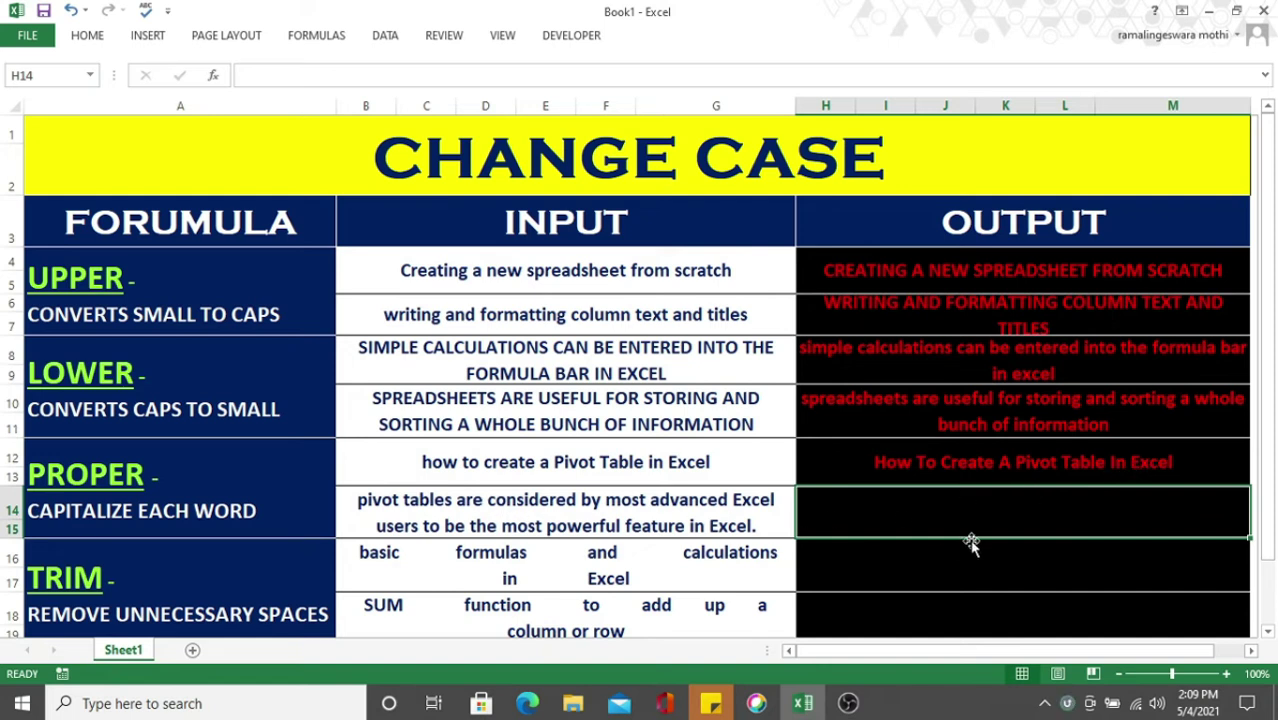
Step: Enter =PROPER(B14) in output cell H14 to capitalize each word of the second PROPER input
type("=PR")
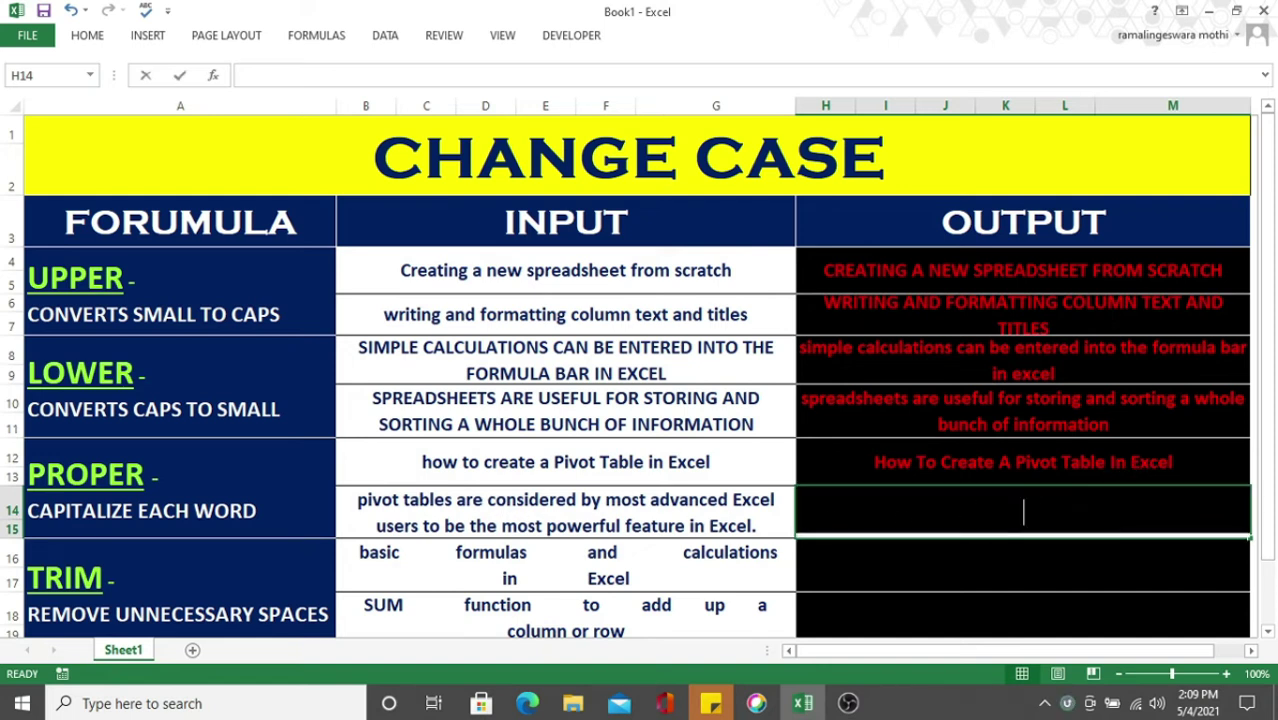
type("OP")
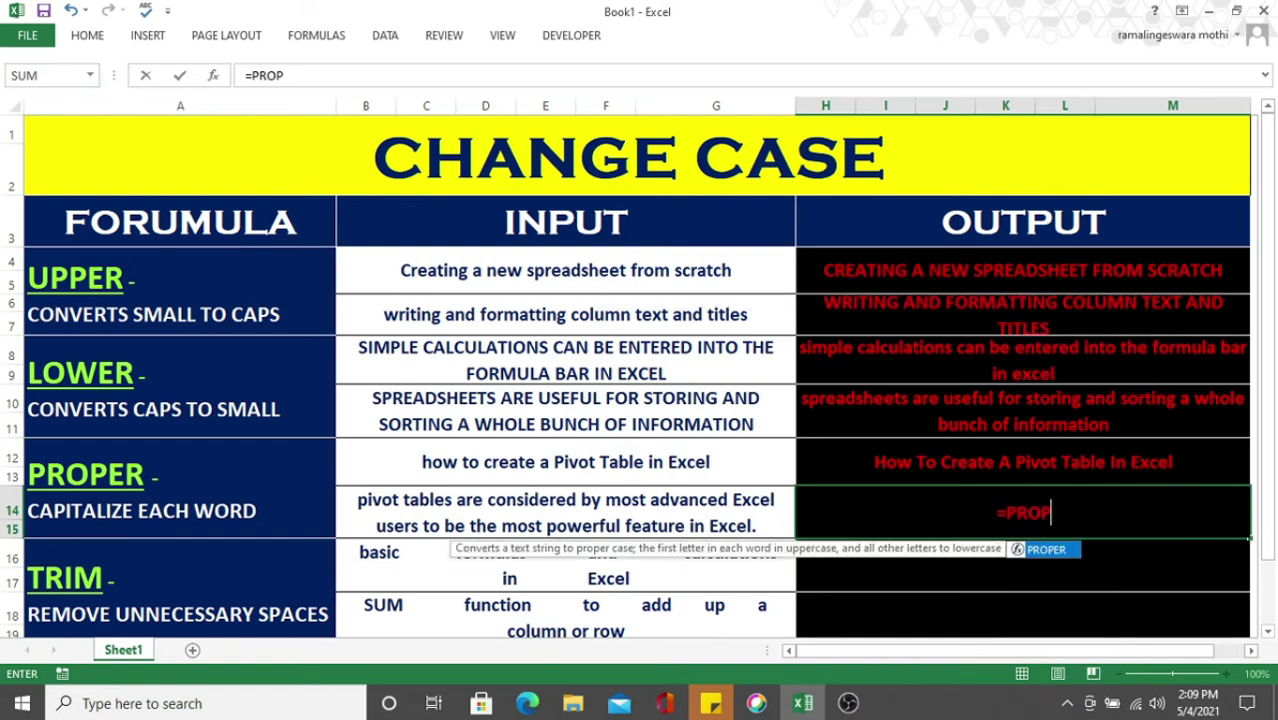
type("ER(")
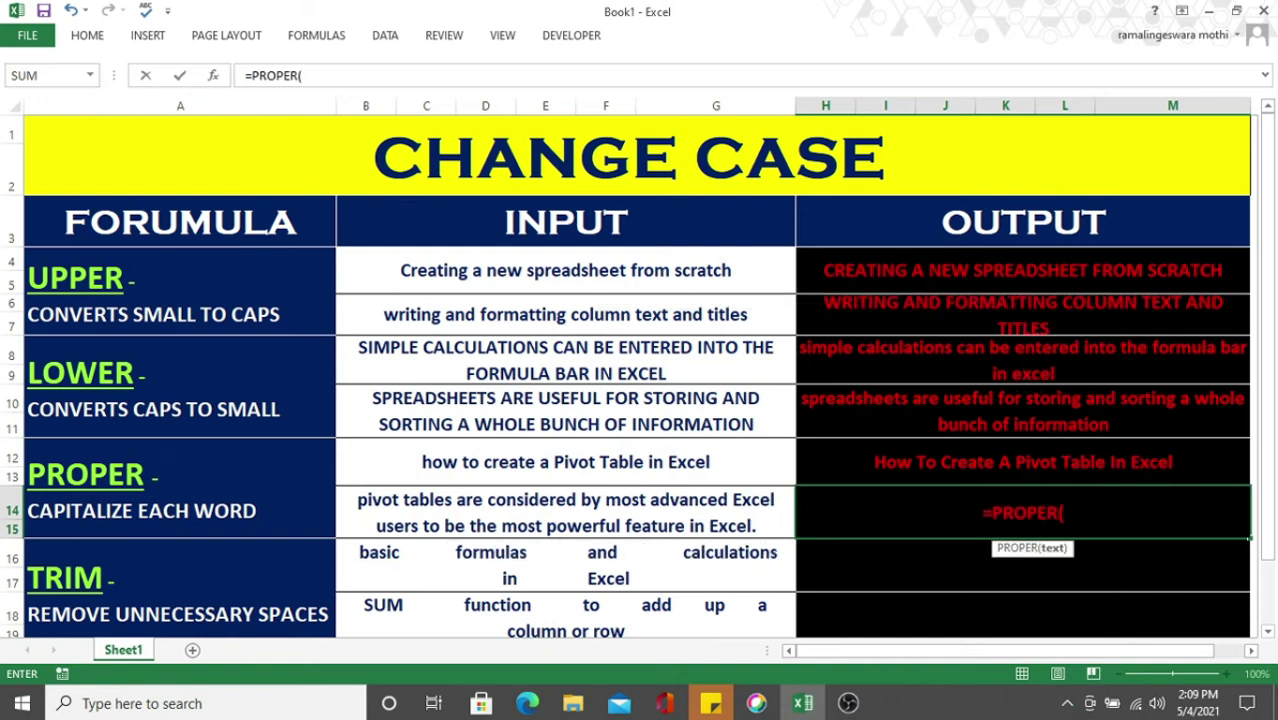
left_click(608, 506)
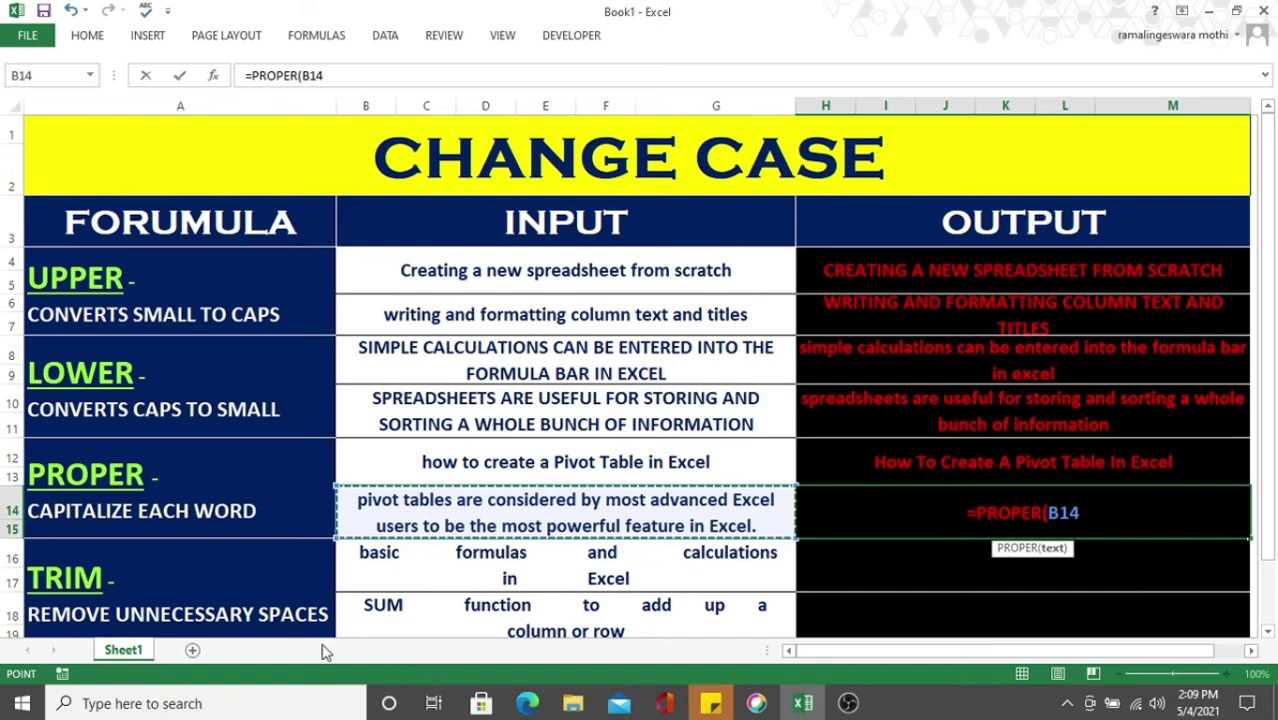
type(")")
key("Return")
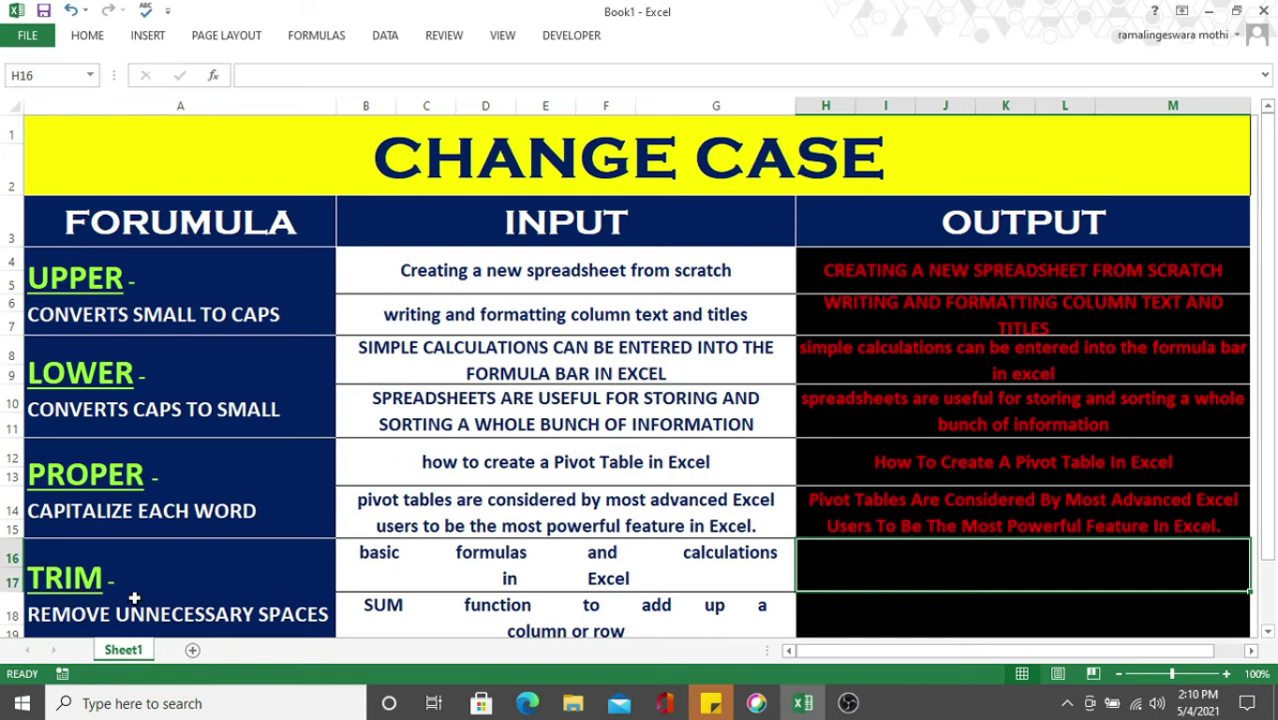
Step: Enter =TRIM(B16) in output cell H16 to remove the unnecessary spaces from the first TRIM input
double_click(449, 552)
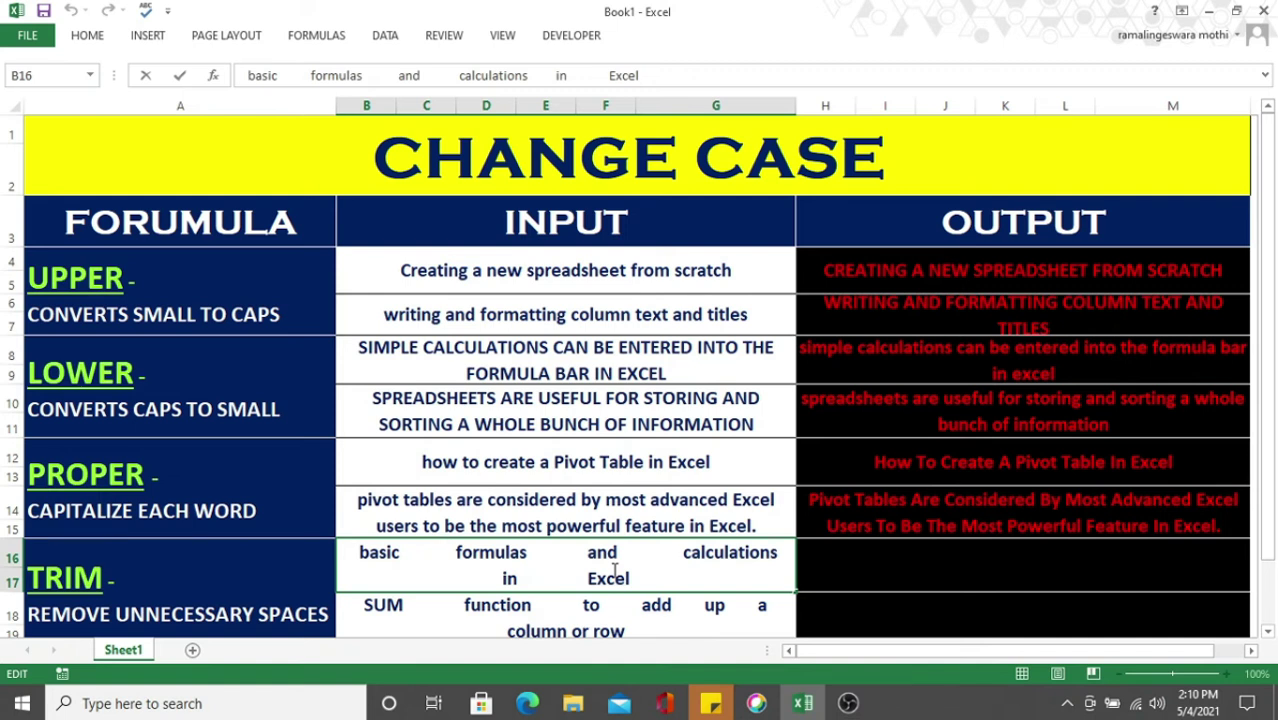
left_click(867, 561)
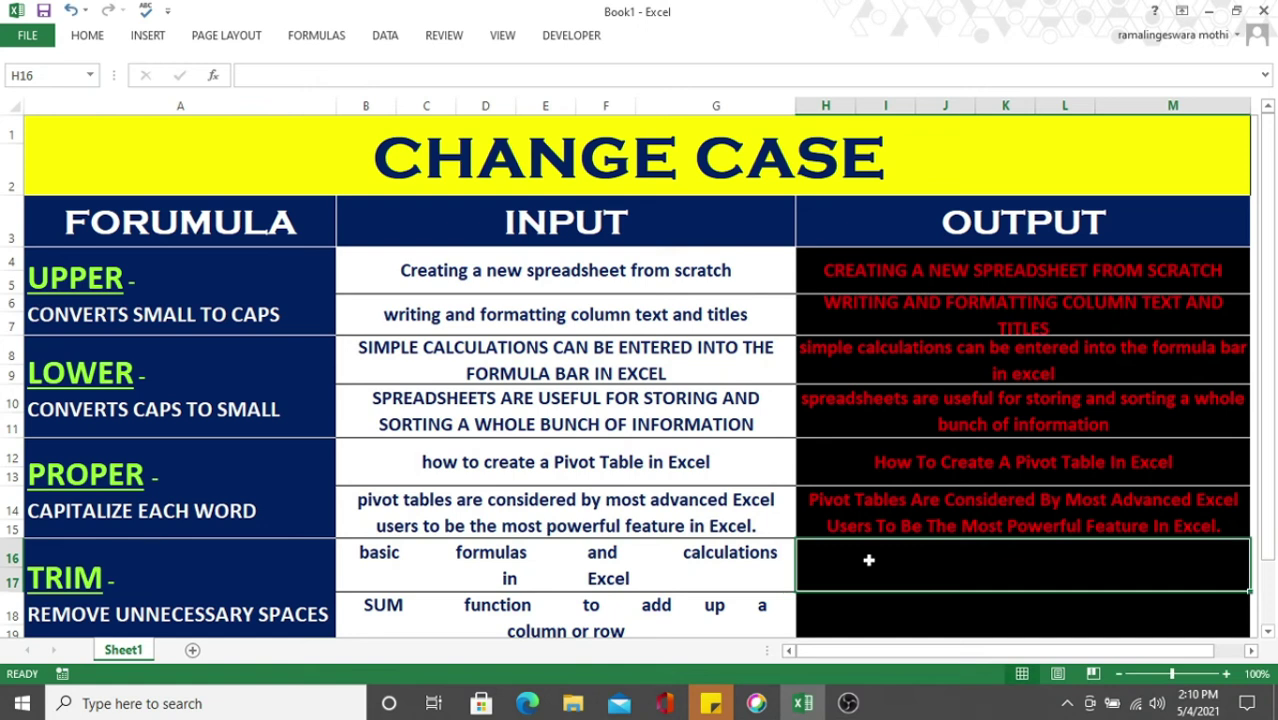
type("=TR")
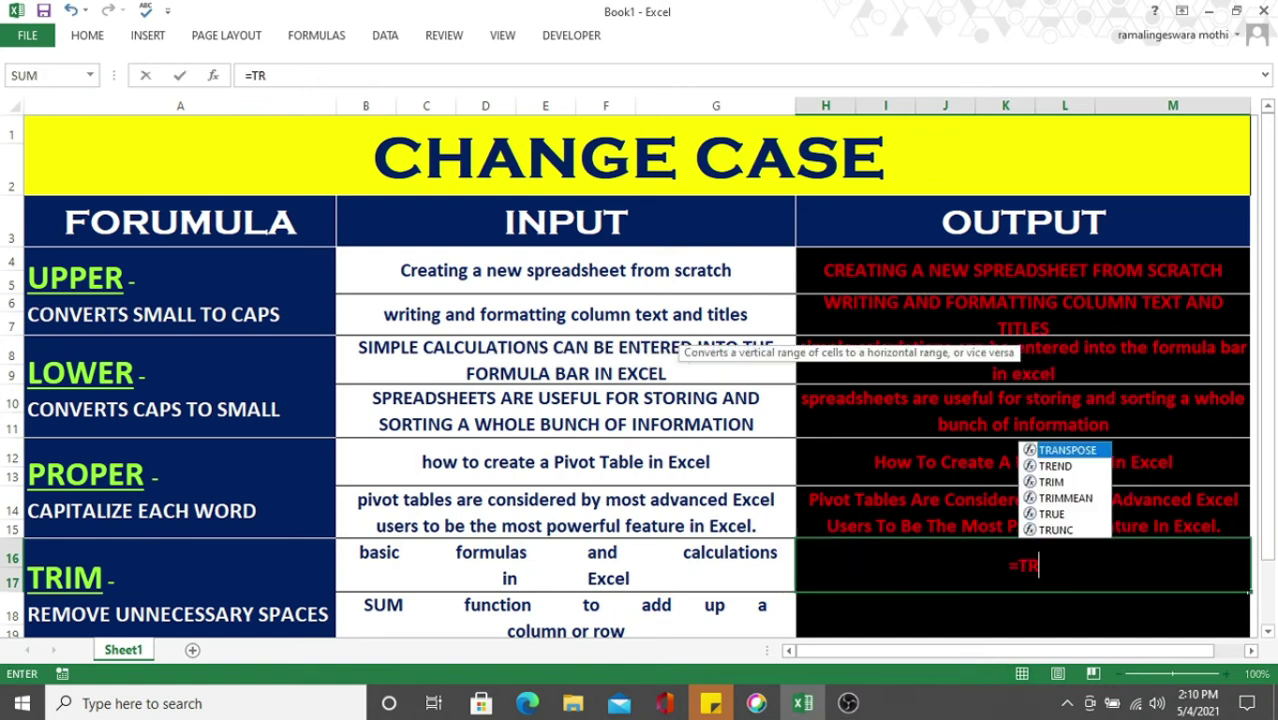
type("IM(")
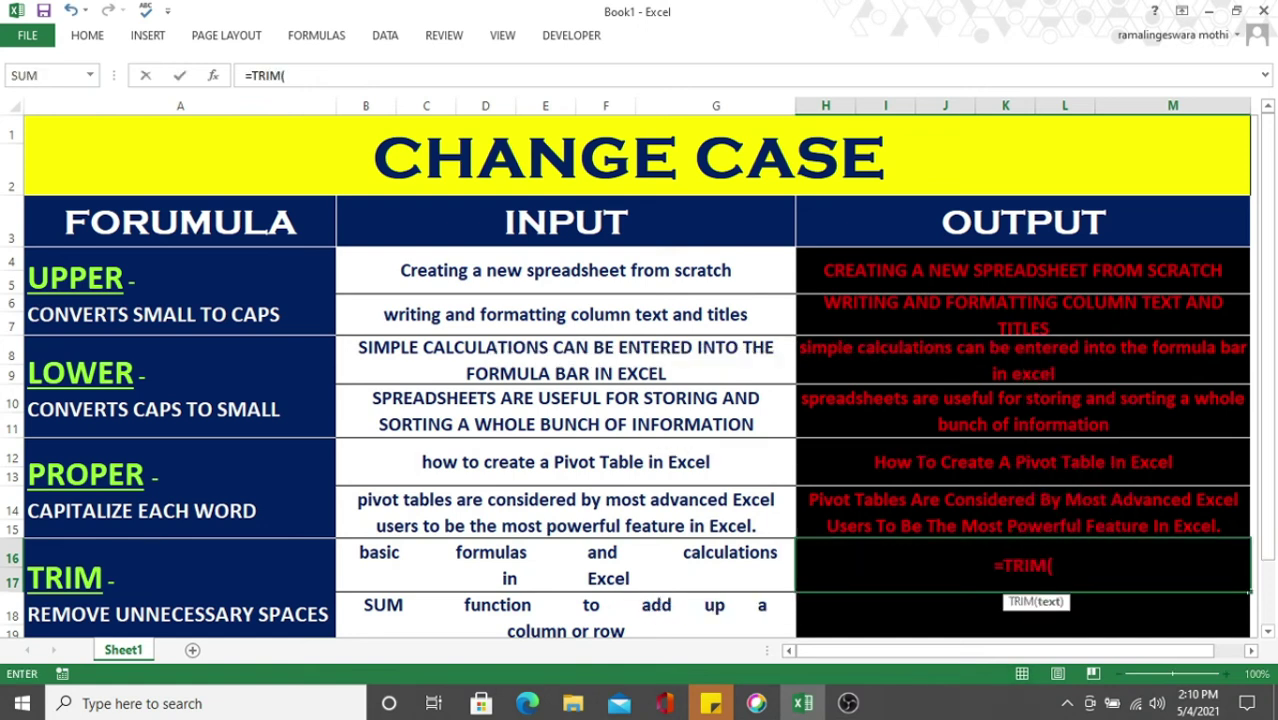
left_click(613, 571)
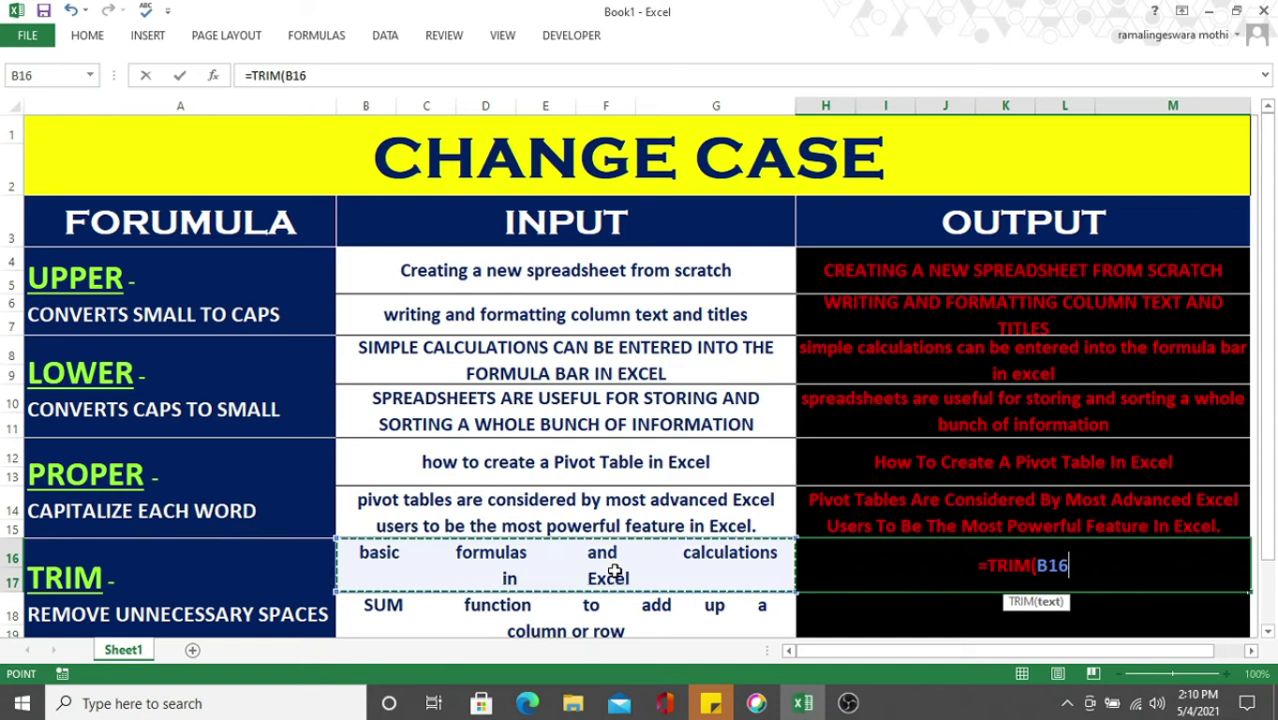
type(")")
key("Return")
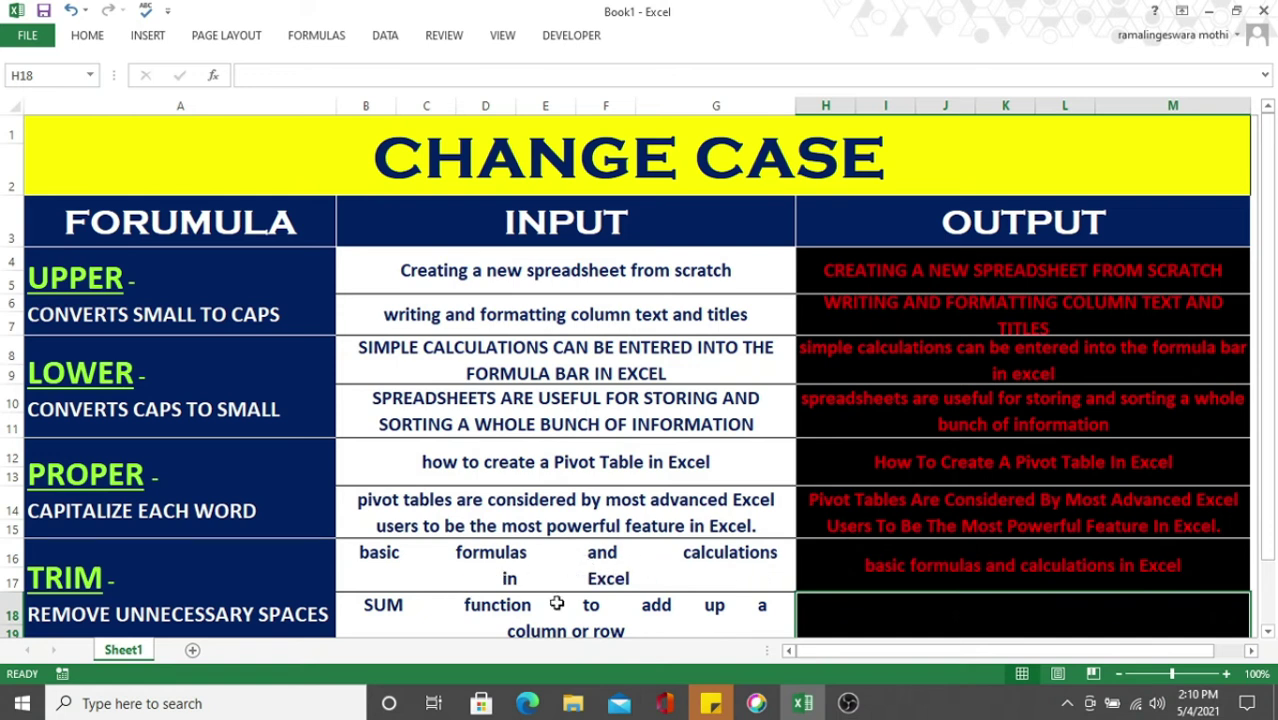
Step: Enter =TRIM(B18) in output cell H18 to remove the unnecessary spaces from the second TRIM input
type("=TRIM(")
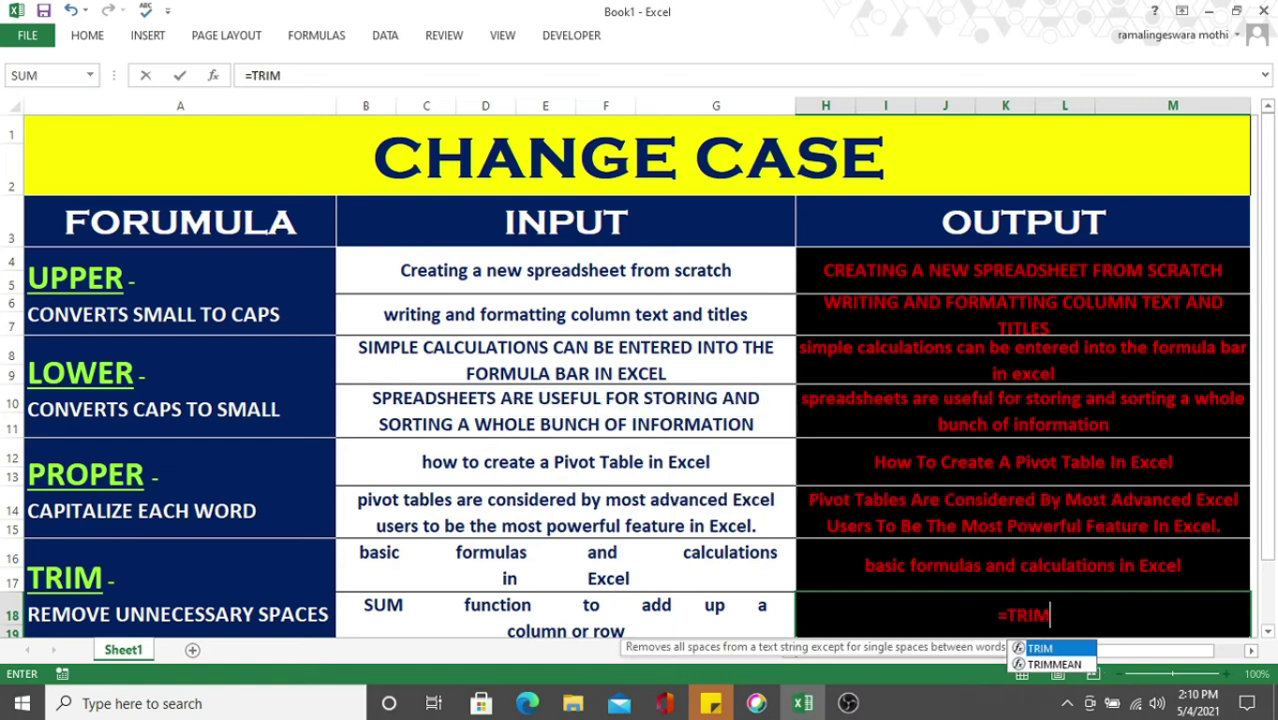
left_click(538, 614)
type(")")
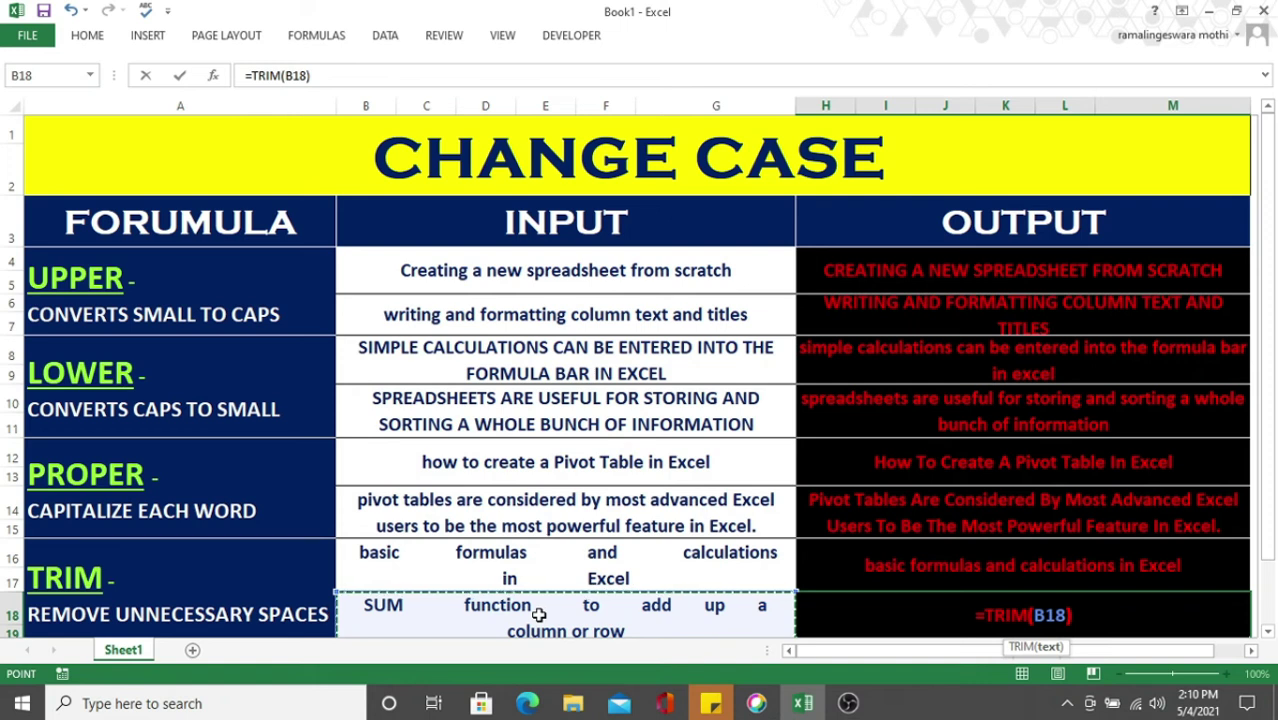
key("Return")
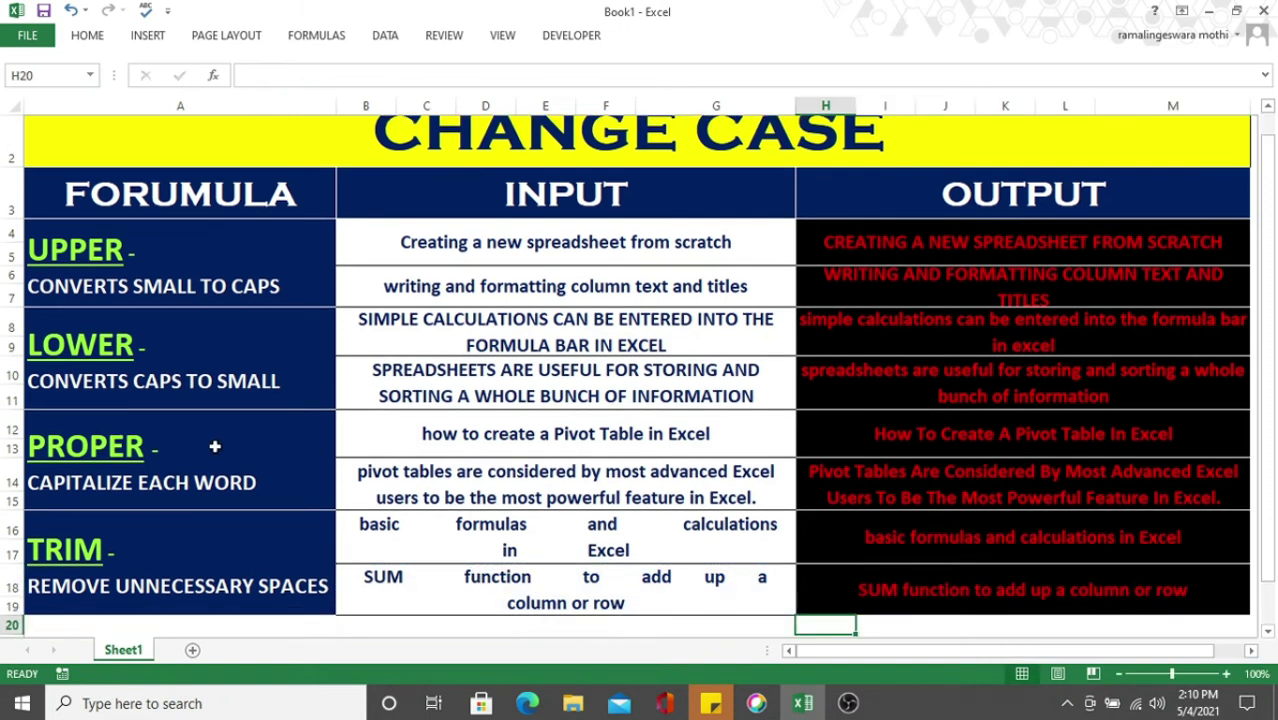
scroll(160, 414, "up", 1)
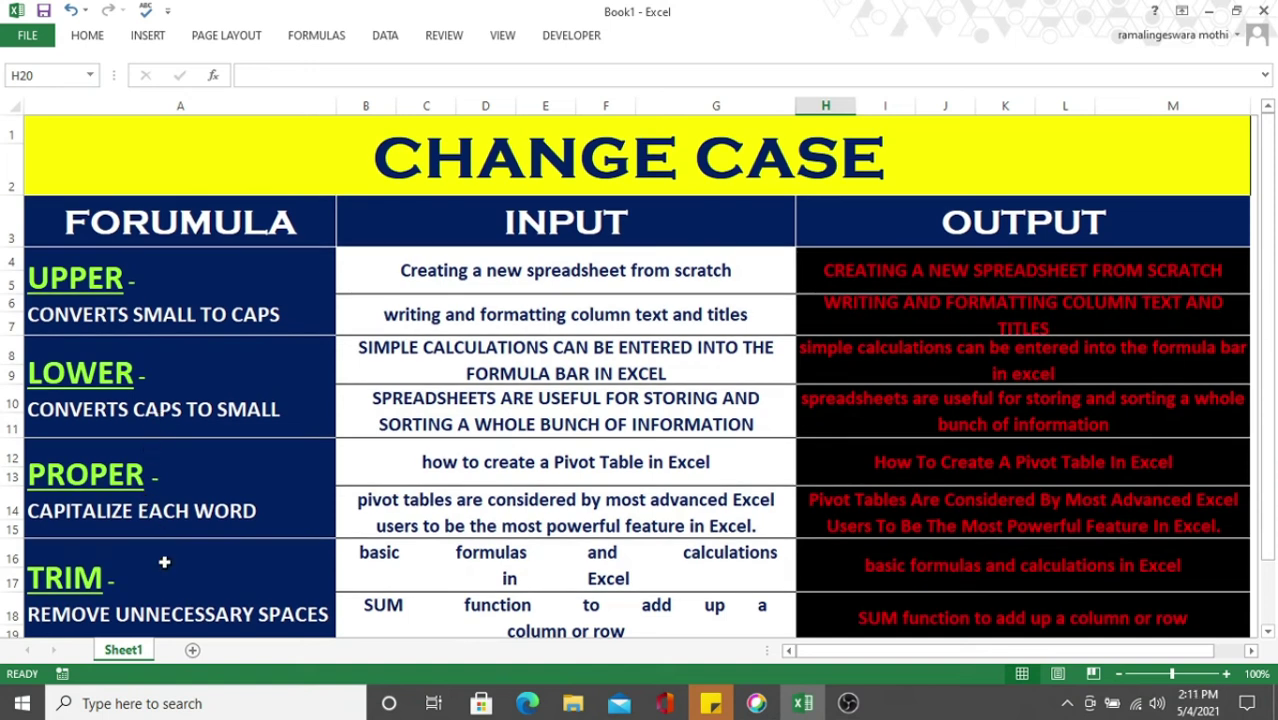